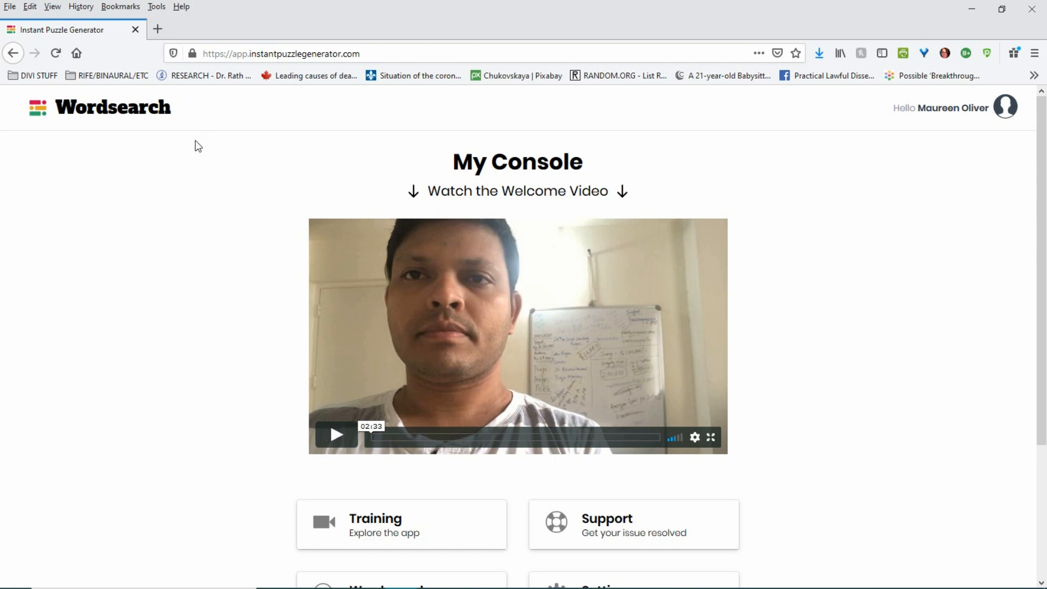
Open the Wordsearch puzzle creation area from the console.
scroll(205, 157, down, 3)
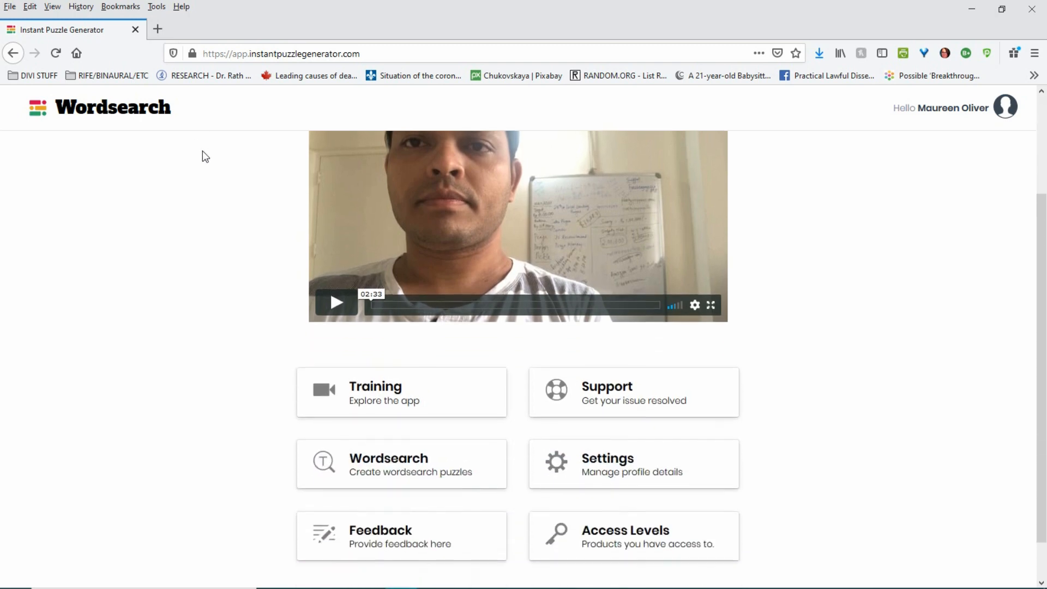
scroll(201, 150, up, 3)
scroll(200, 149, down, 2)
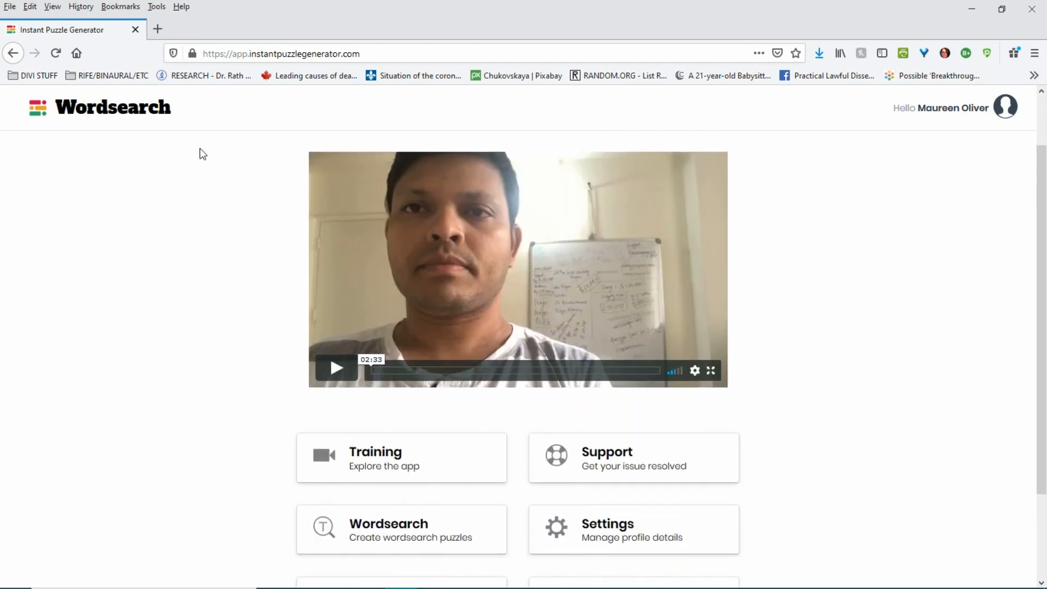
scroll(200, 151, down, 2)
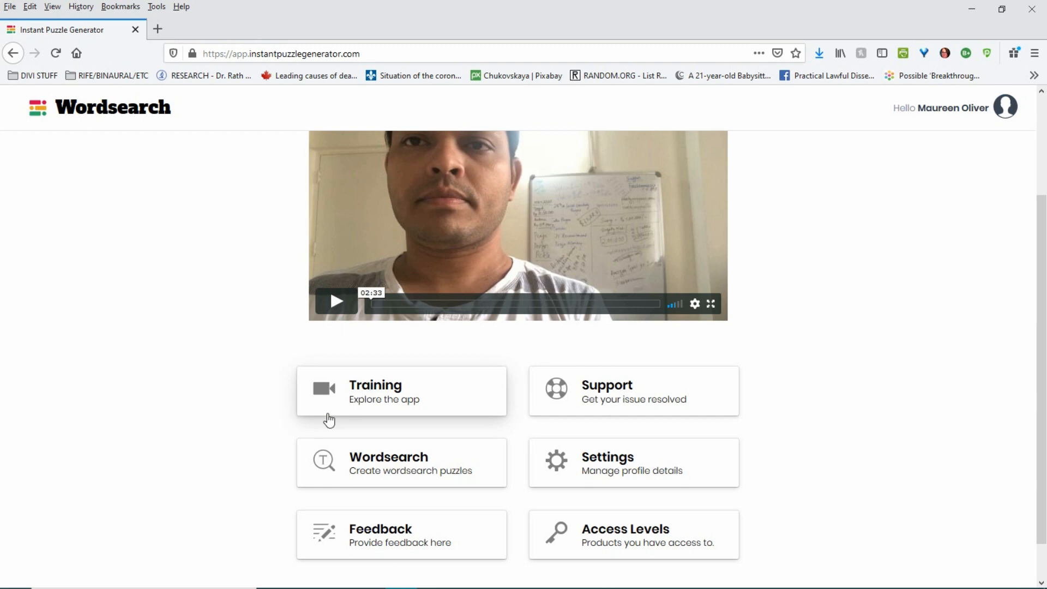
scroll(491, 398, down, 1)
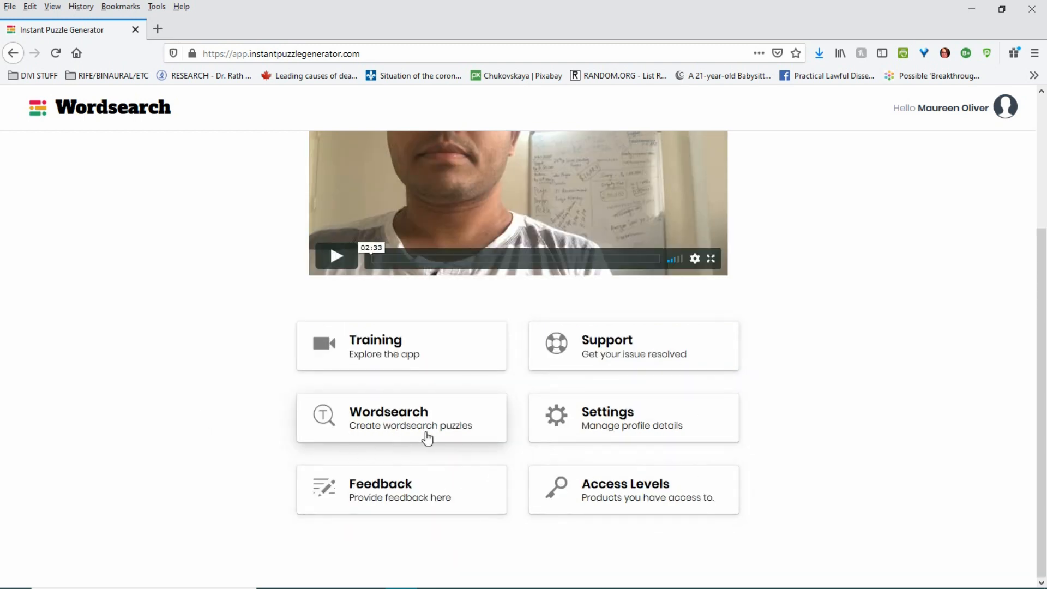
click(390, 422)
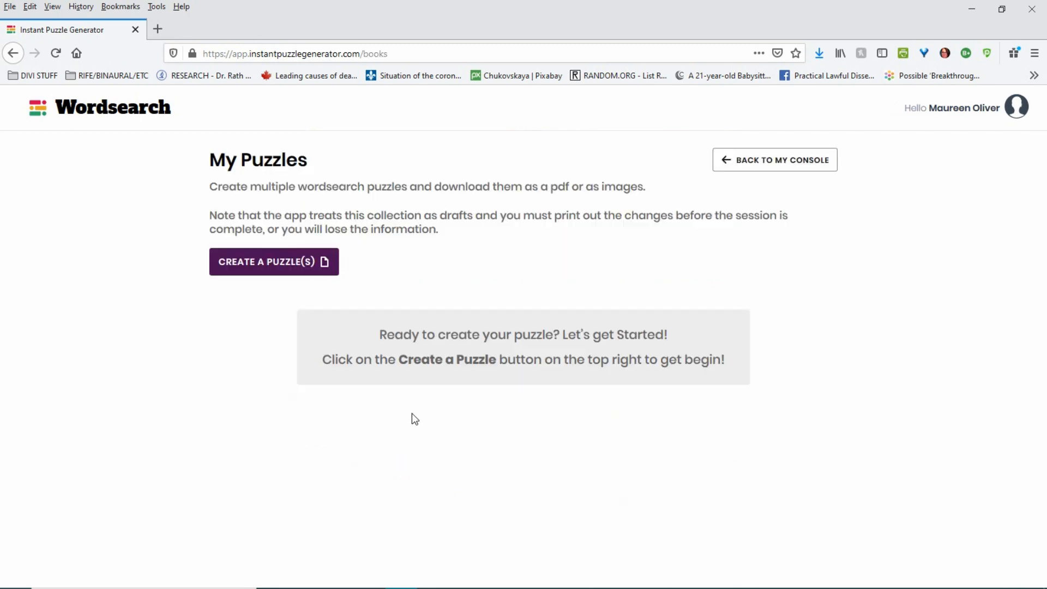
Create a new word search puzzle titled "Sloths".
click(254, 267)
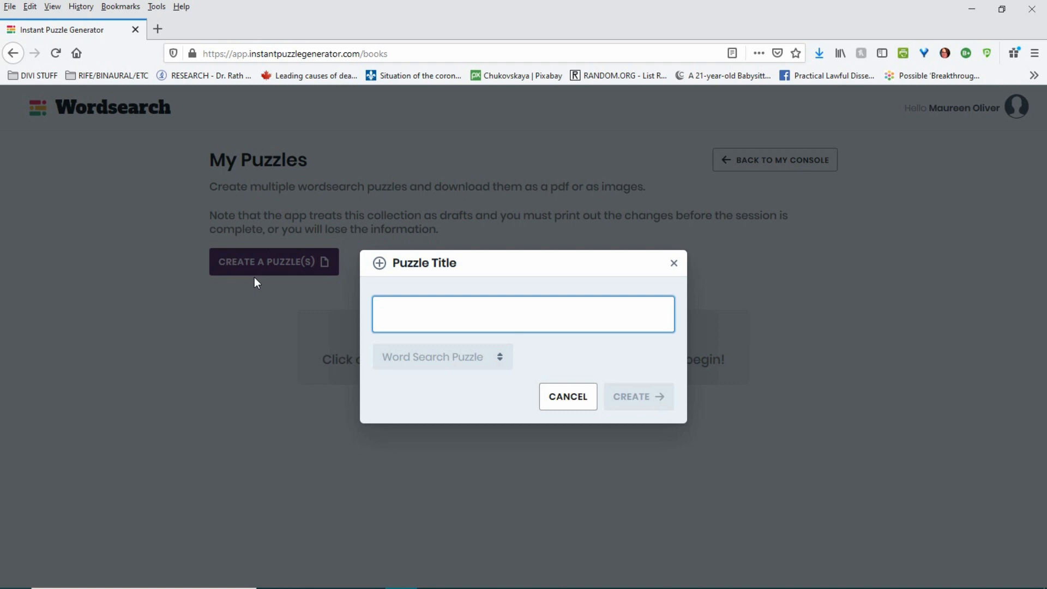
text(Sloths)
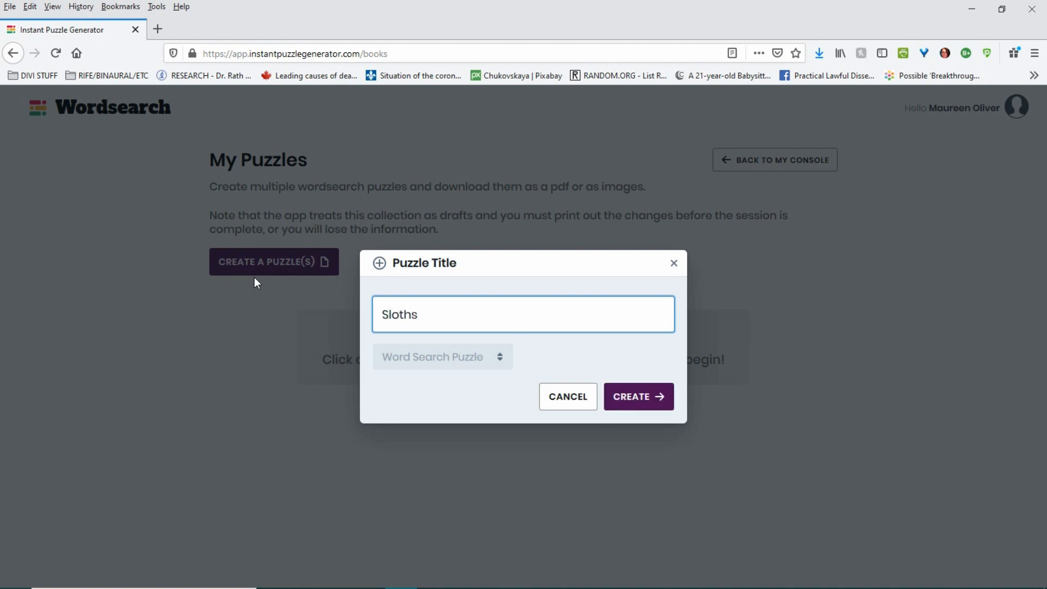
click(622, 397)
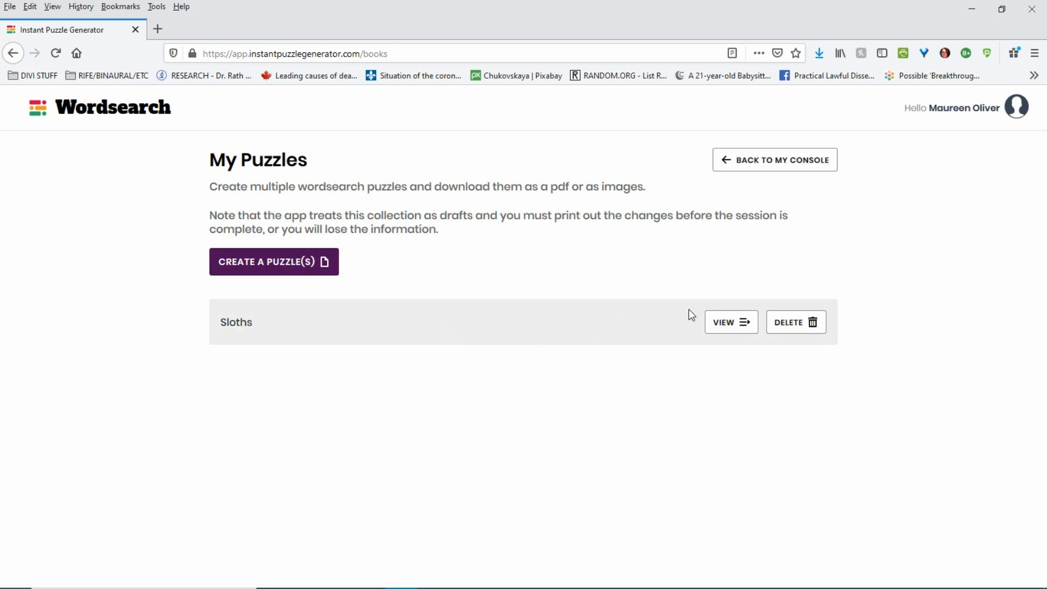
Open the Sloths puzzle and upload ANIMALS.txt from the WORDSFORPUZZLES folder as its word set.
click(729, 326)
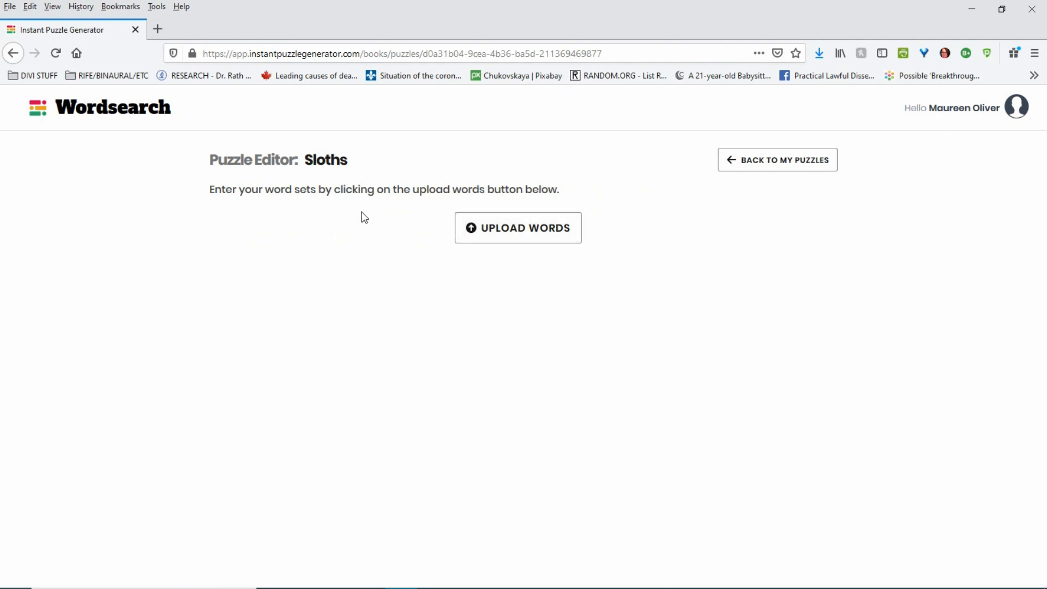
click(489, 233)
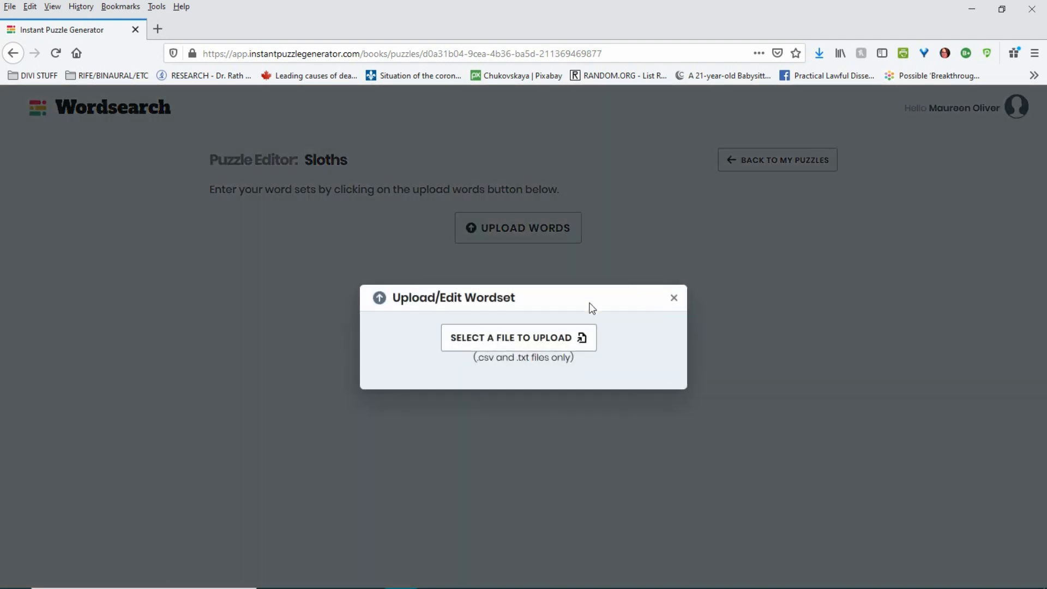
click(528, 341)
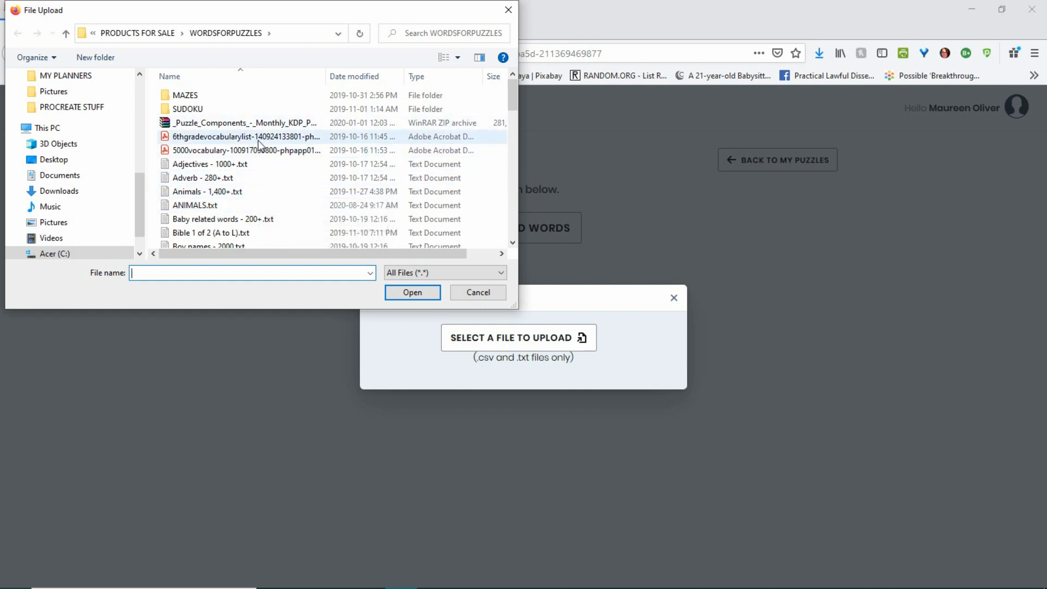
scroll(252, 145, down, 3)
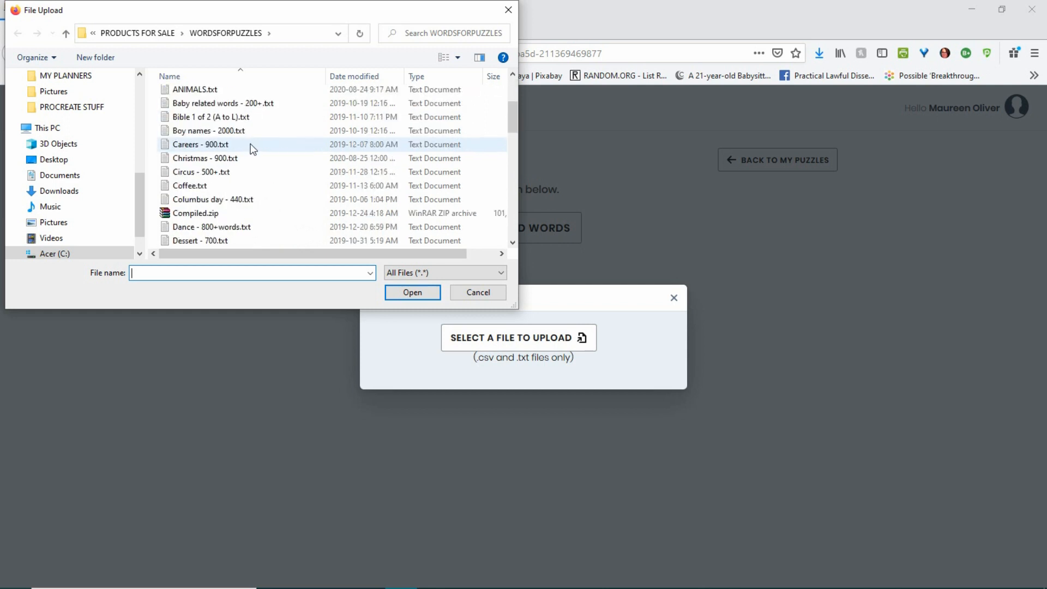
scroll(250, 143, up, 2)
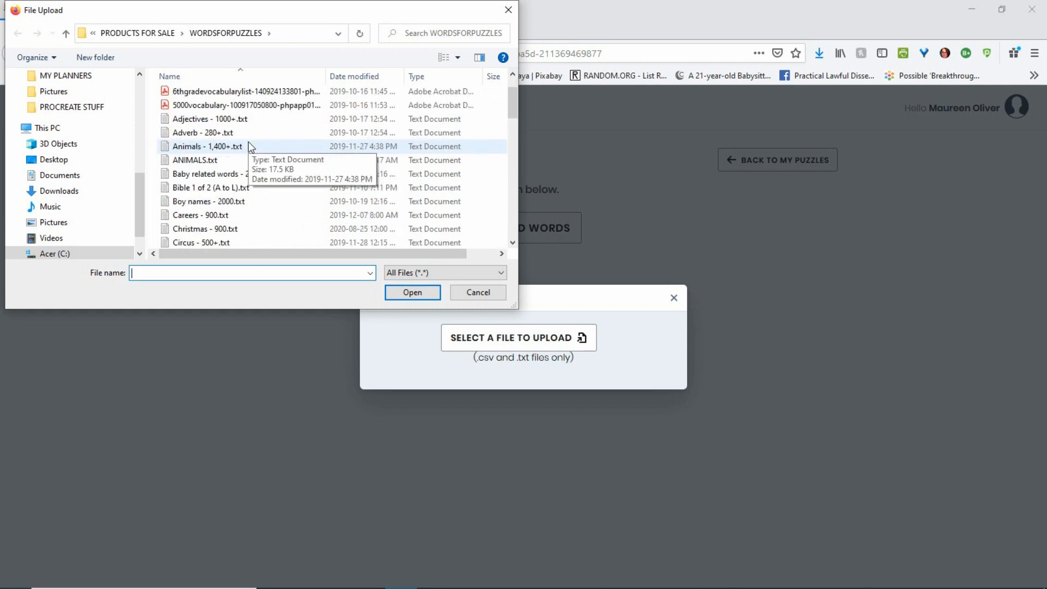
double_click(197, 160)
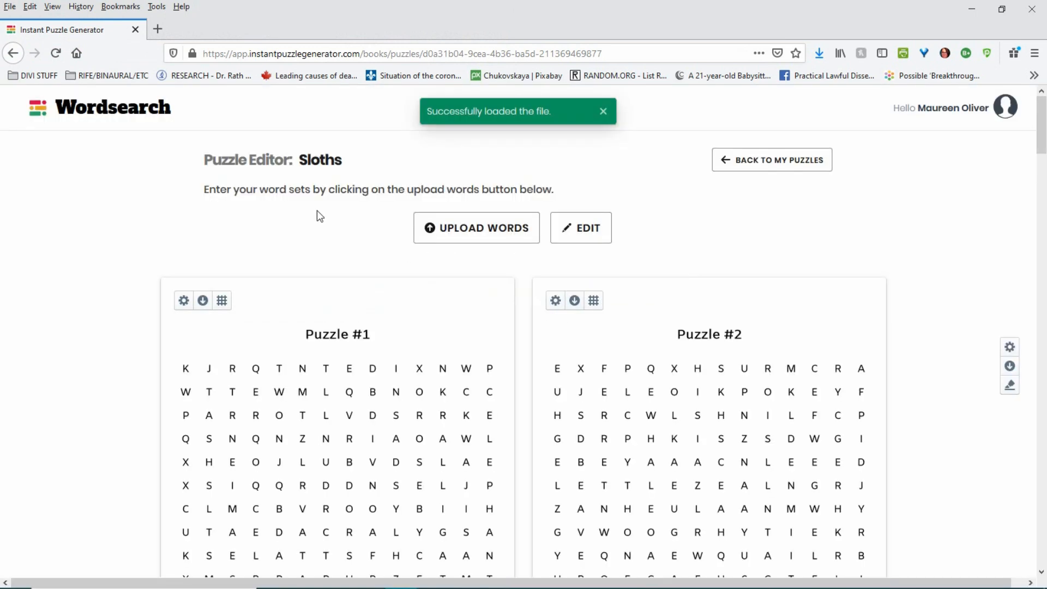
Look through the generated puzzles and their word lists in the Sloths puzzle editor.
scroll(321, 216, down, 12)
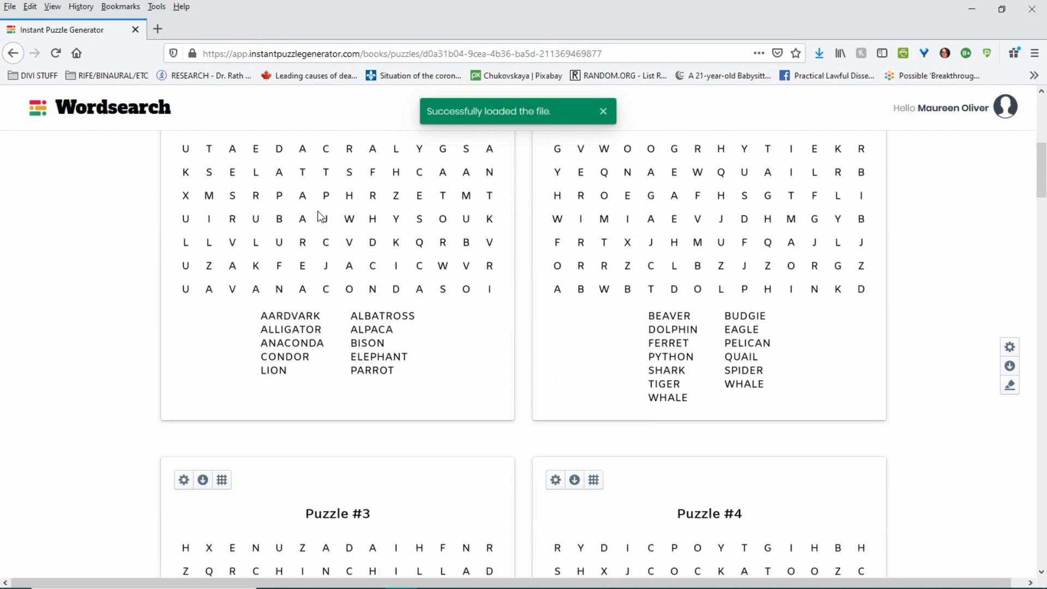
scroll(320, 216, down, 15)
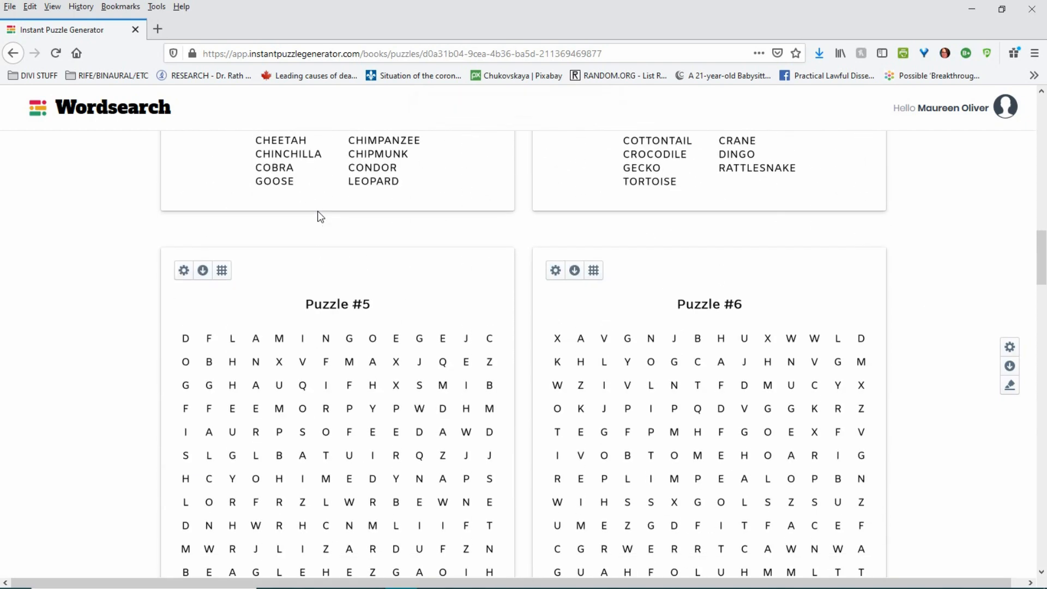
scroll(320, 217, down, 15)
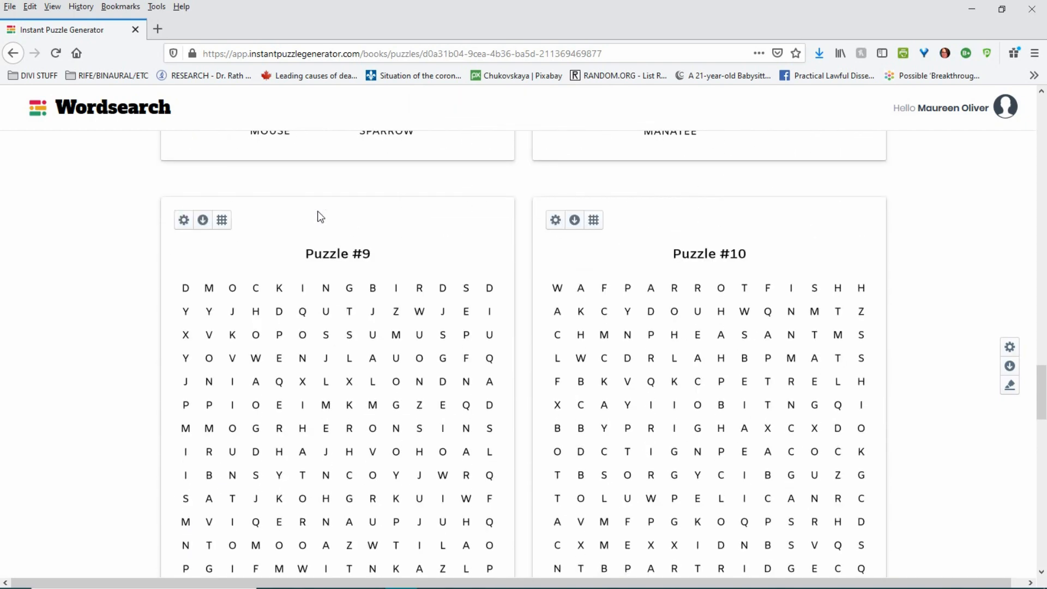
scroll(344, 266, up, 20)
scroll(338, 238, up, 20)
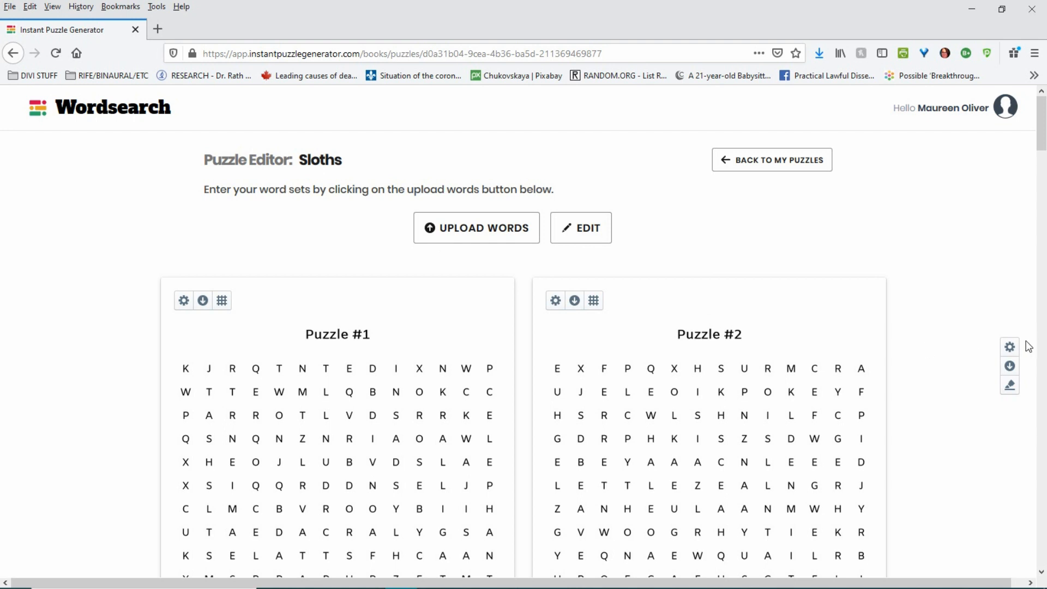
Review the global settings for puzzle fonts, grid size, clues, borders, solutions and colors.
click(1010, 347)
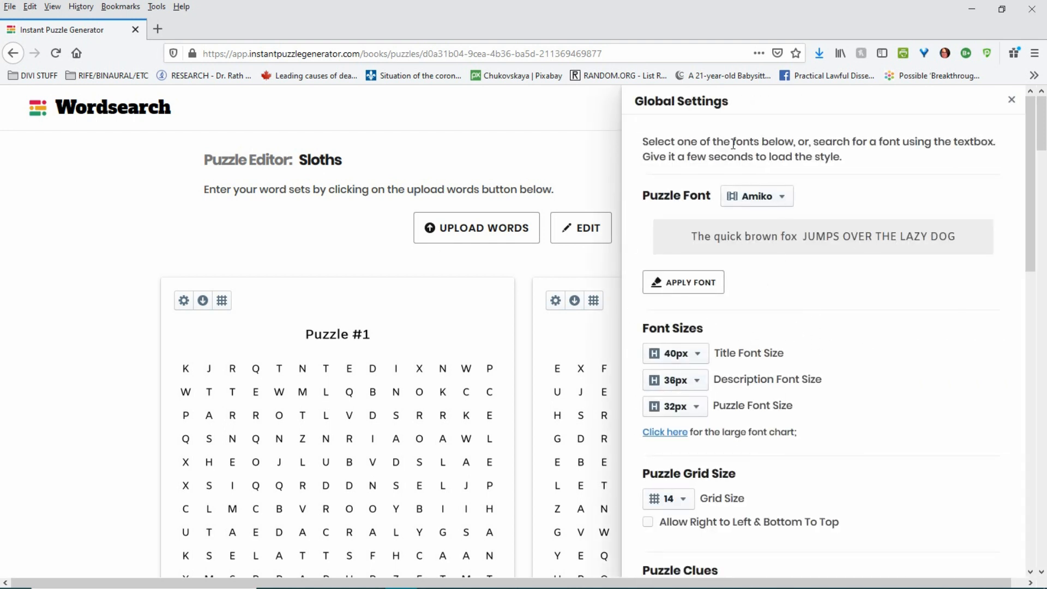
scroll(818, 287, down, 7)
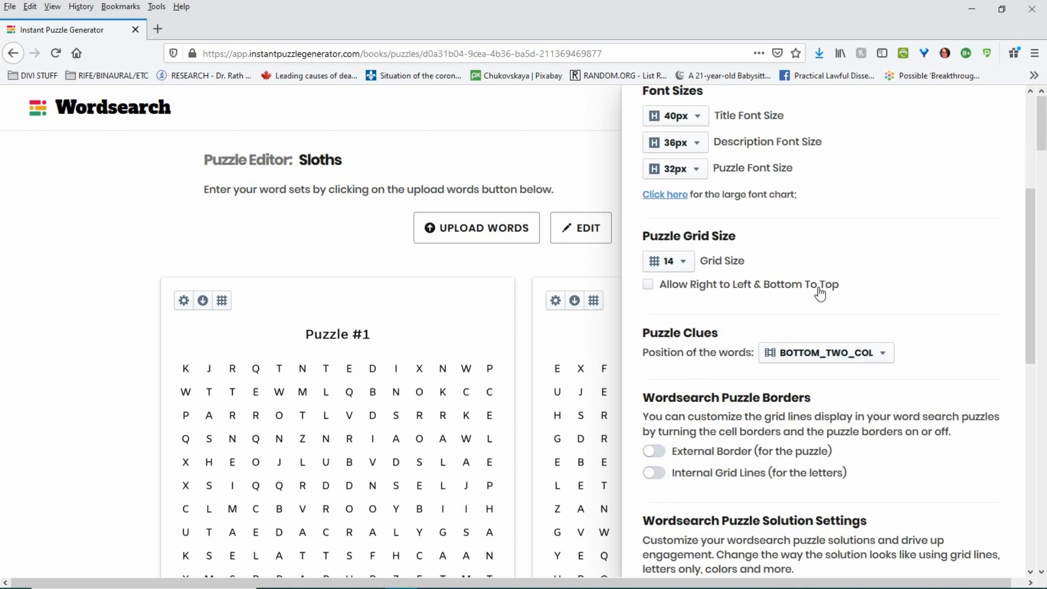
scroll(818, 287, down, 10)
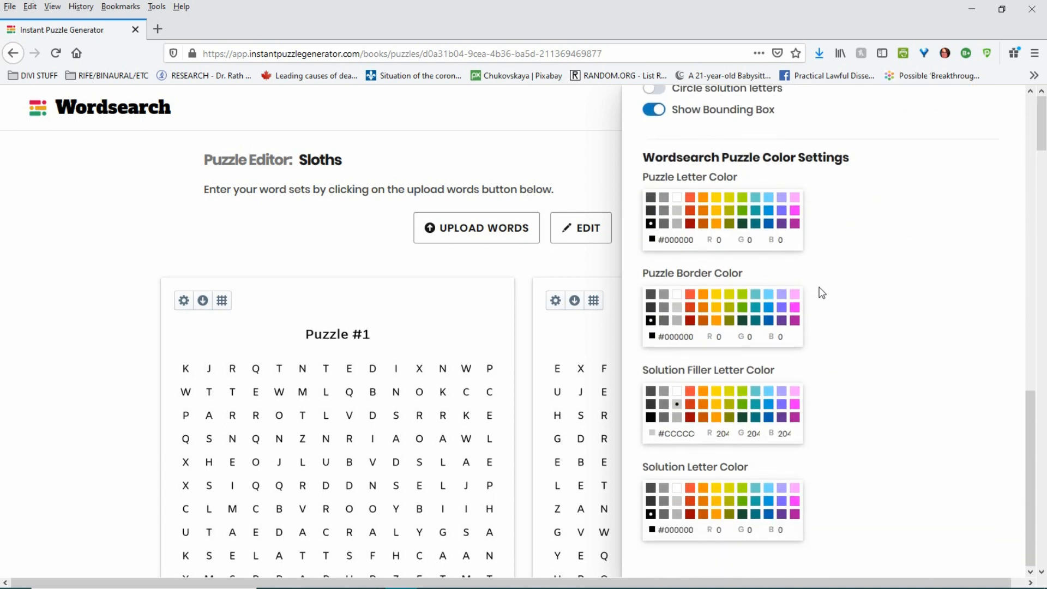
scroll(742, 371, up, 10)
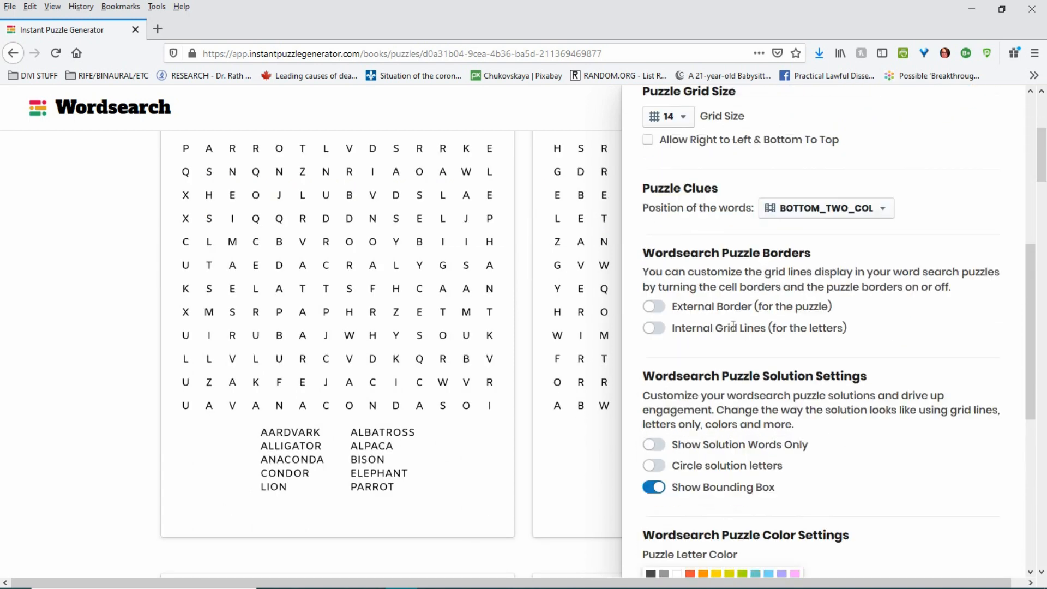
scroll(731, 326, up, 5)
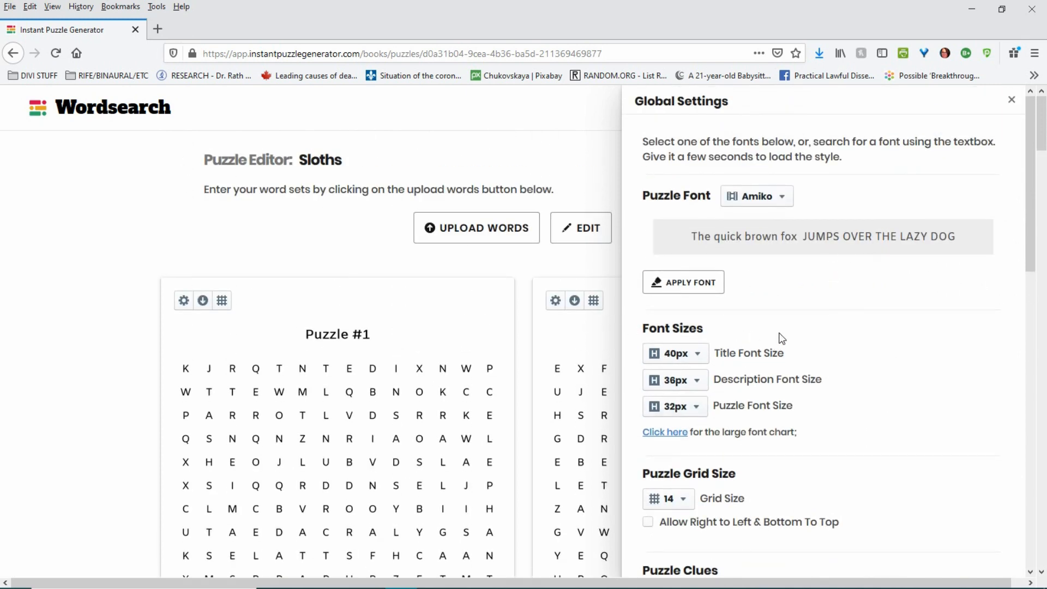
Open the uploaded word list for editing and insert a blank line after "Tiger" to split the second word set.
click(589, 267)
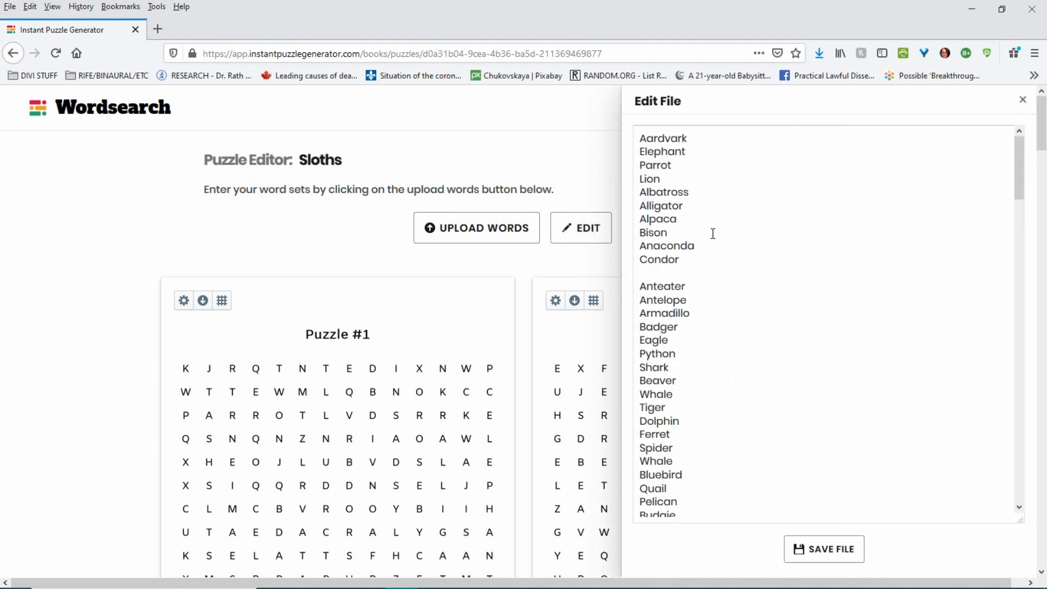
click(650, 270)
scroll(696, 321, down, 1)
scroll(696, 321, down, 3)
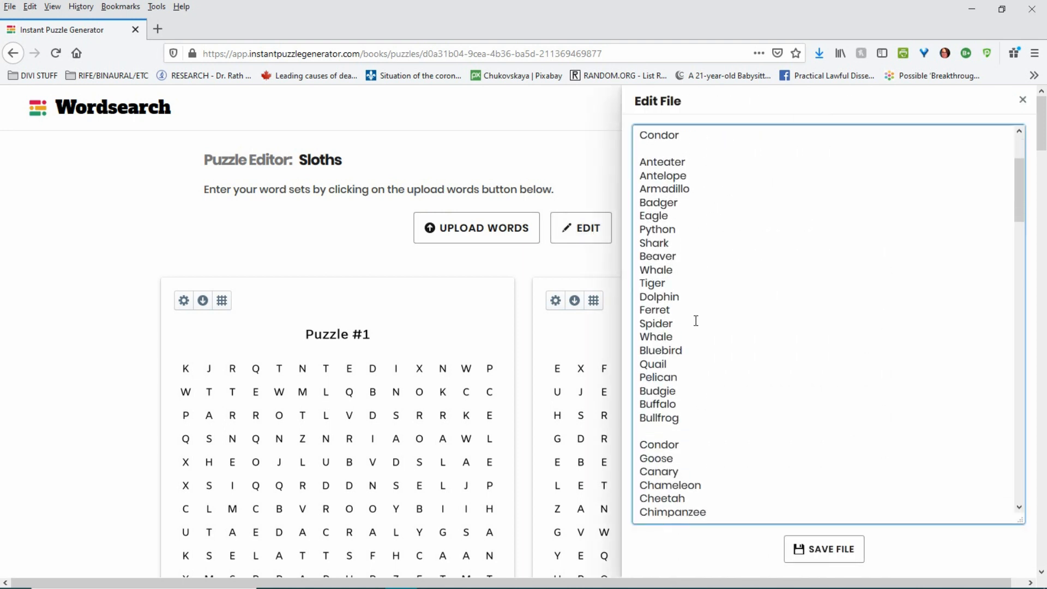
scroll(693, 272, down, 1)
scroll(691, 229, up, 1)
scroll(687, 237, up, 3)
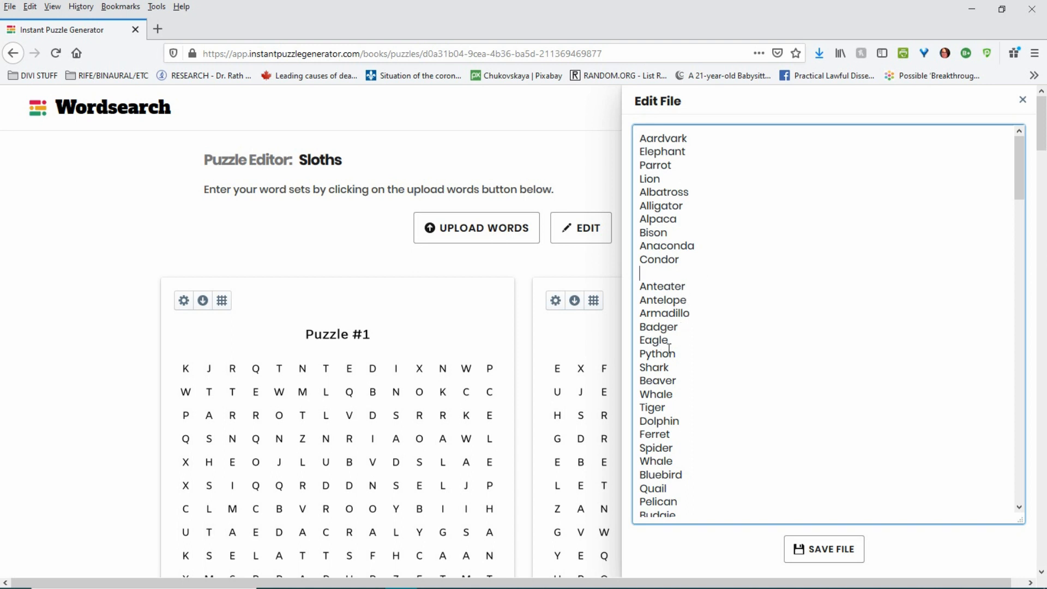
click(674, 409)
key(Return)
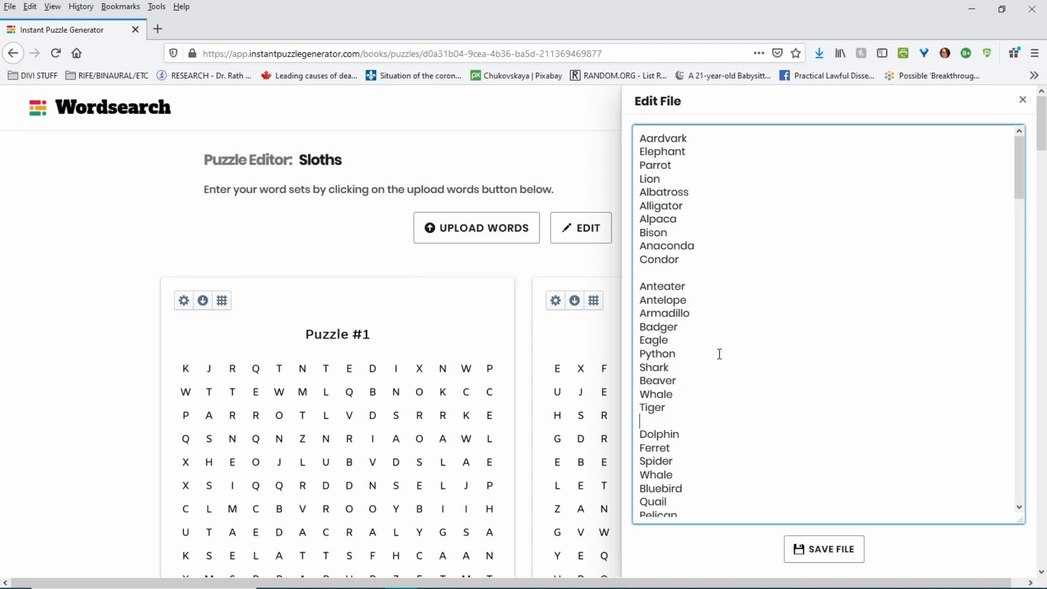
Check the grouping of the remaining word sets through the end of the list, and save the edited file.
scroll(722, 348, down, 2)
scroll(722, 348, down, 12)
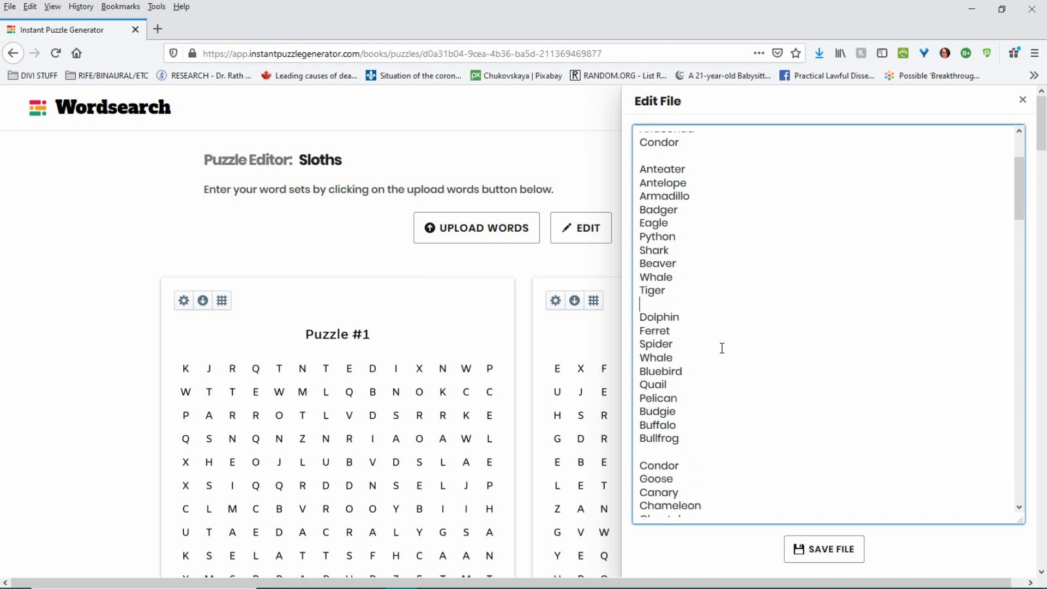
scroll(722, 348, down, 10)
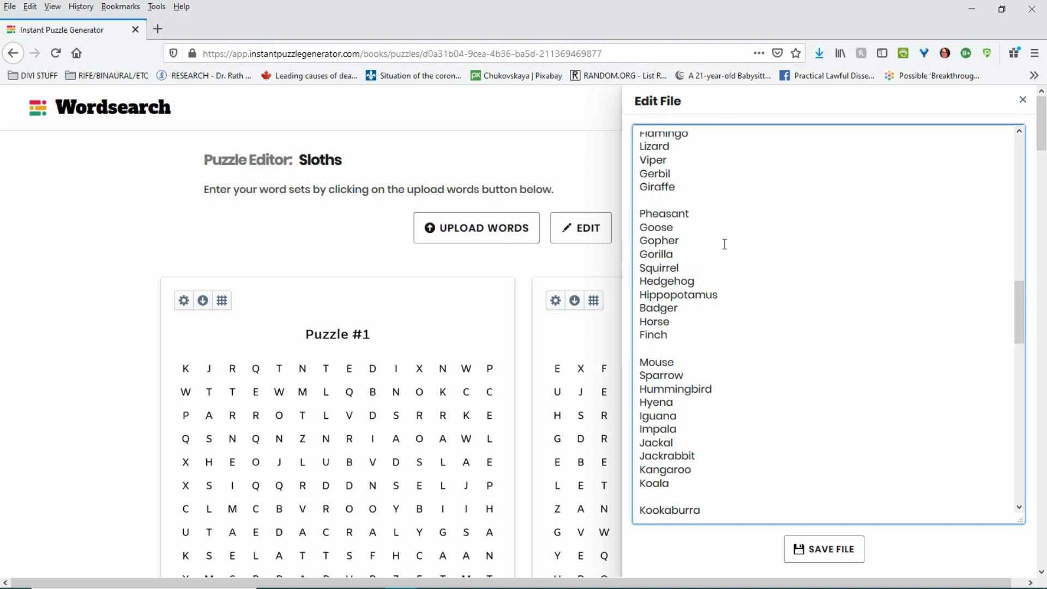
scroll(724, 244, down, 14)
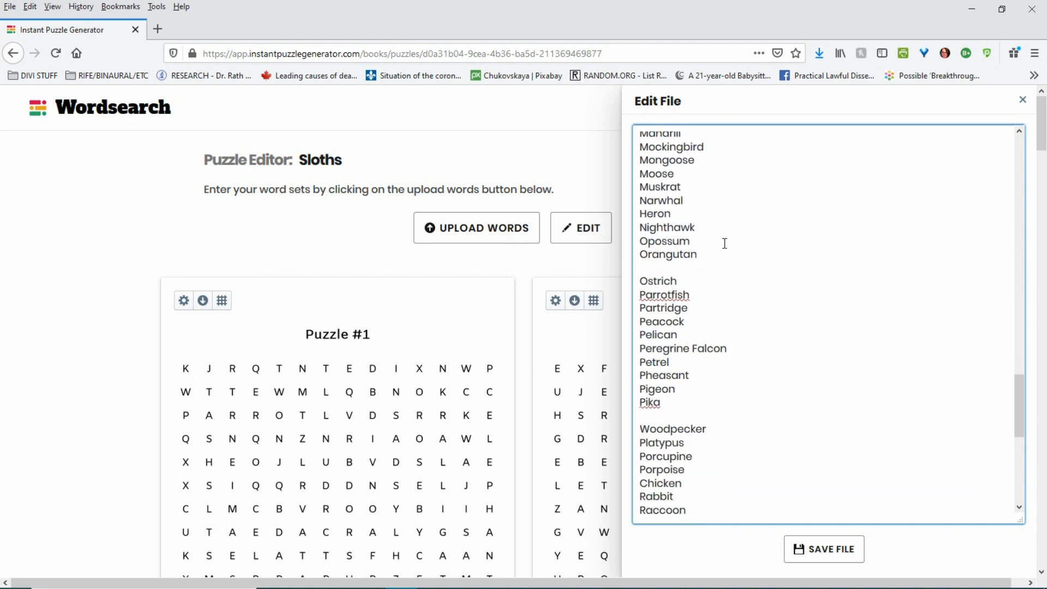
scroll(724, 244, down, 9)
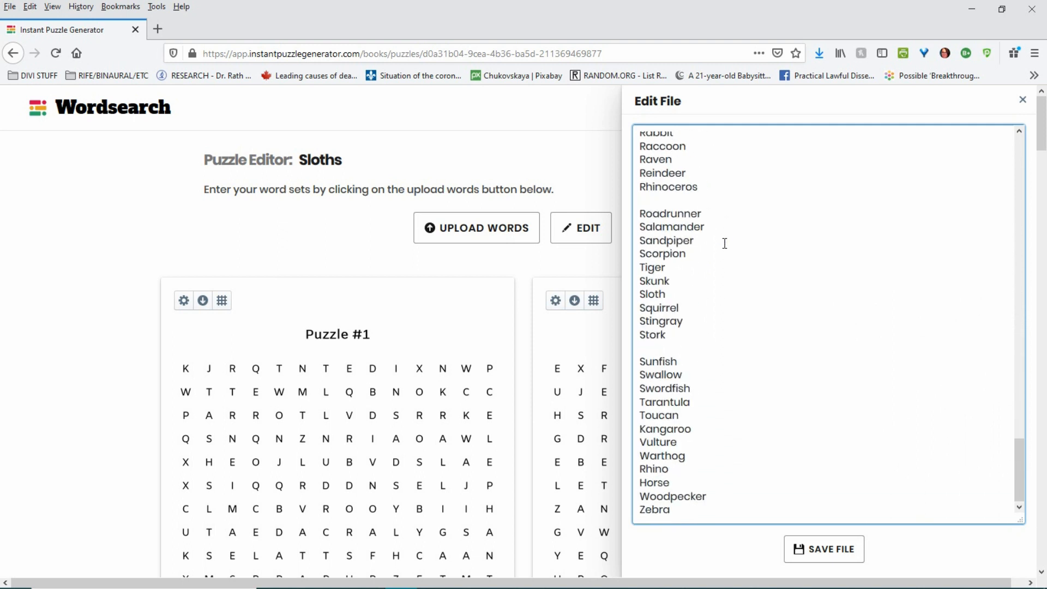
scroll(724, 244, up, 20)
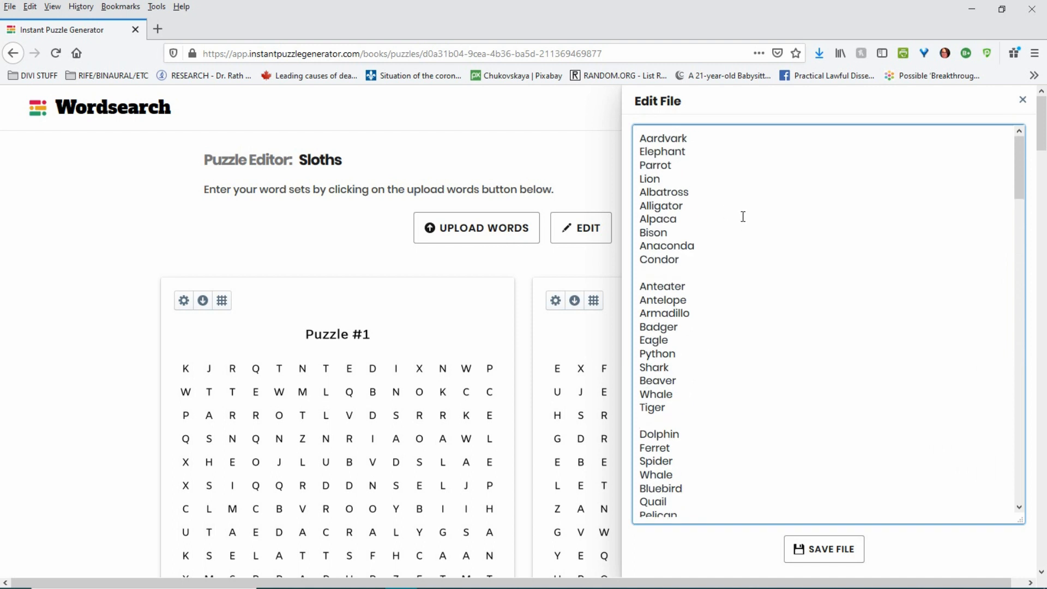
scroll(720, 218, down, 3)
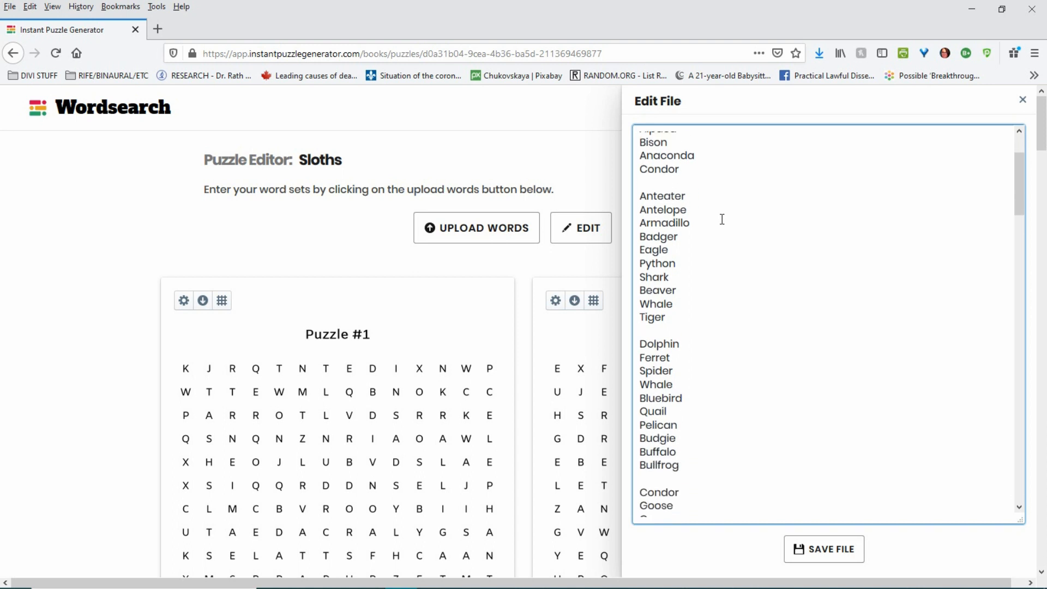
click(840, 544)
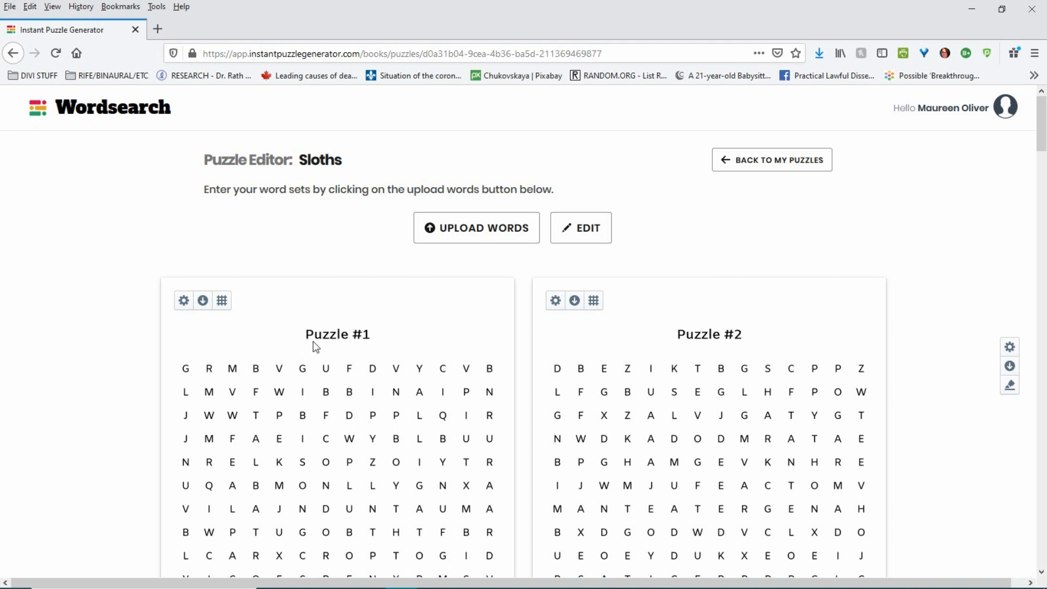
Reopen the saved word list to check it, and look through all the regenerated puzzles, word lists and solutions.
click(589, 229)
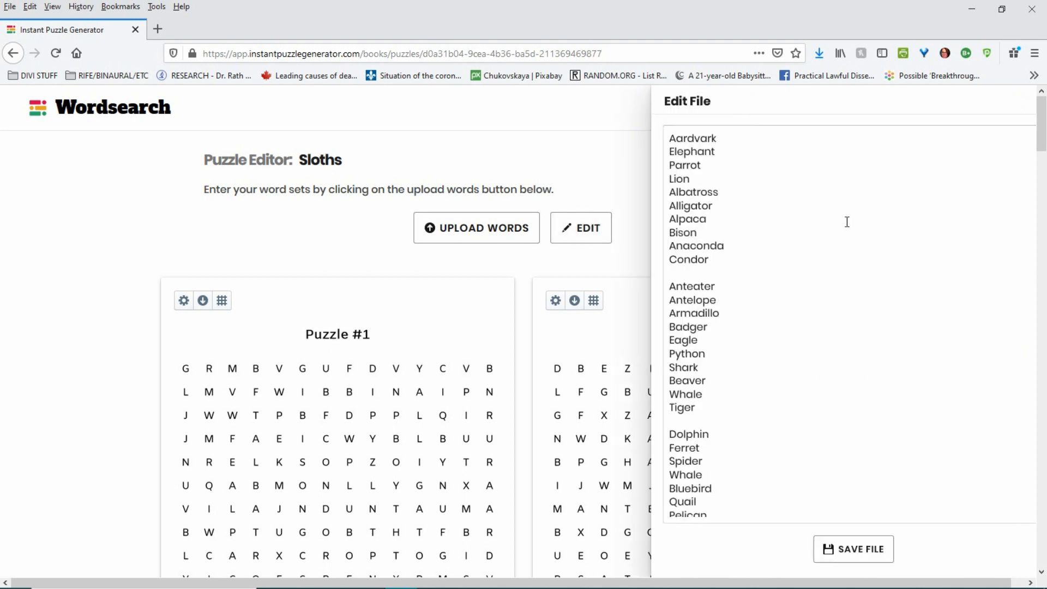
click(329, 253)
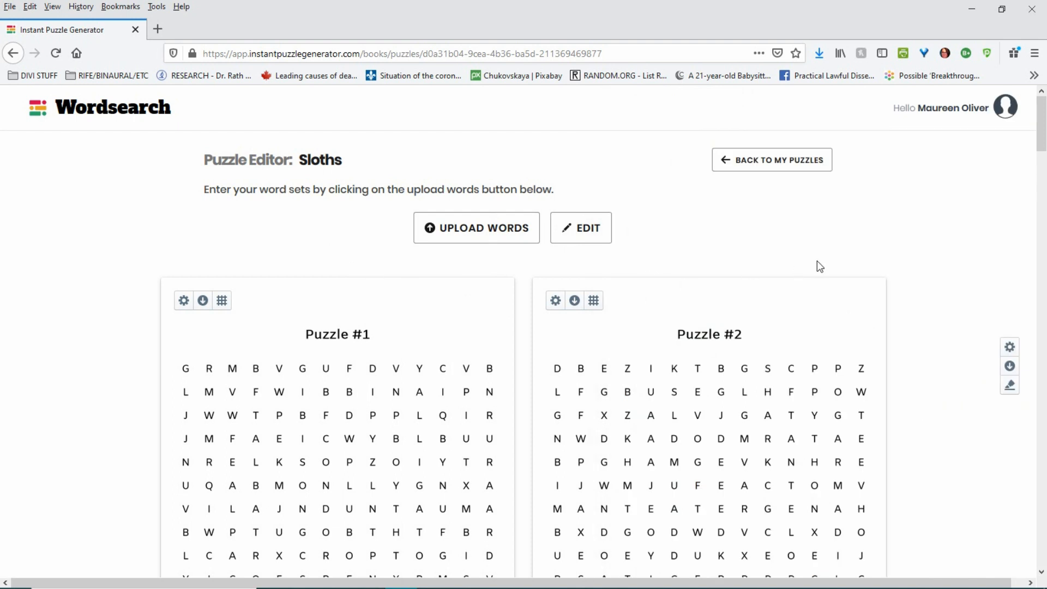
scroll(731, 257, down, 5)
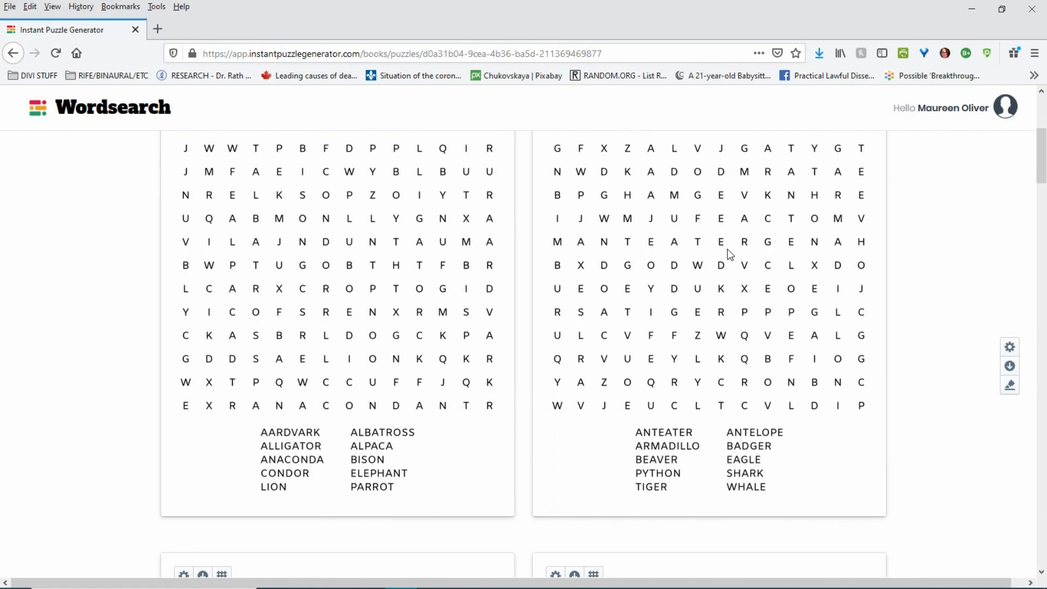
scroll(727, 252, up, 3)
scroll(726, 251, down, 10)
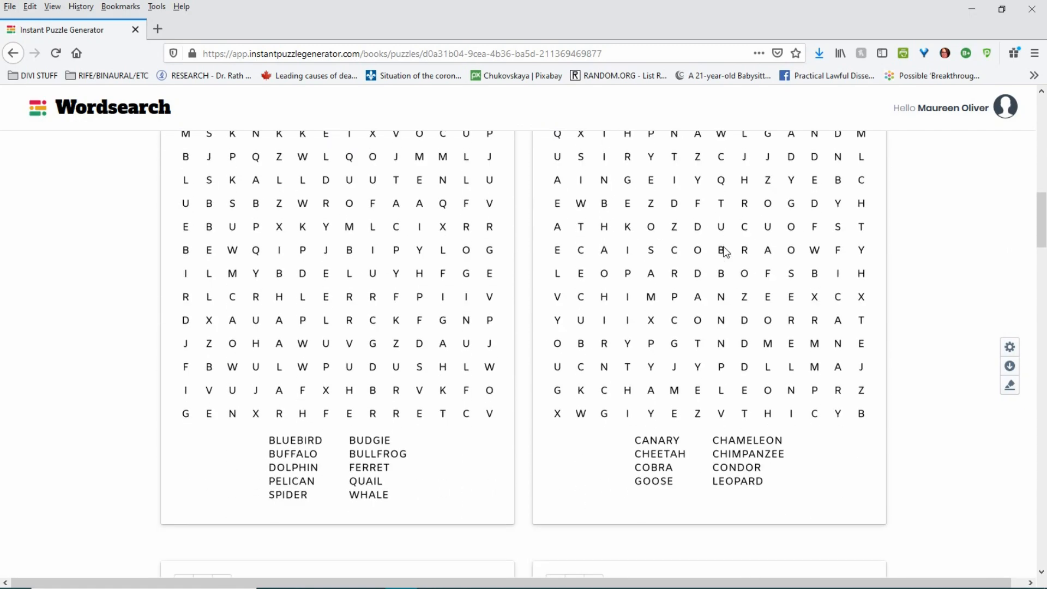
scroll(725, 250, down, 20)
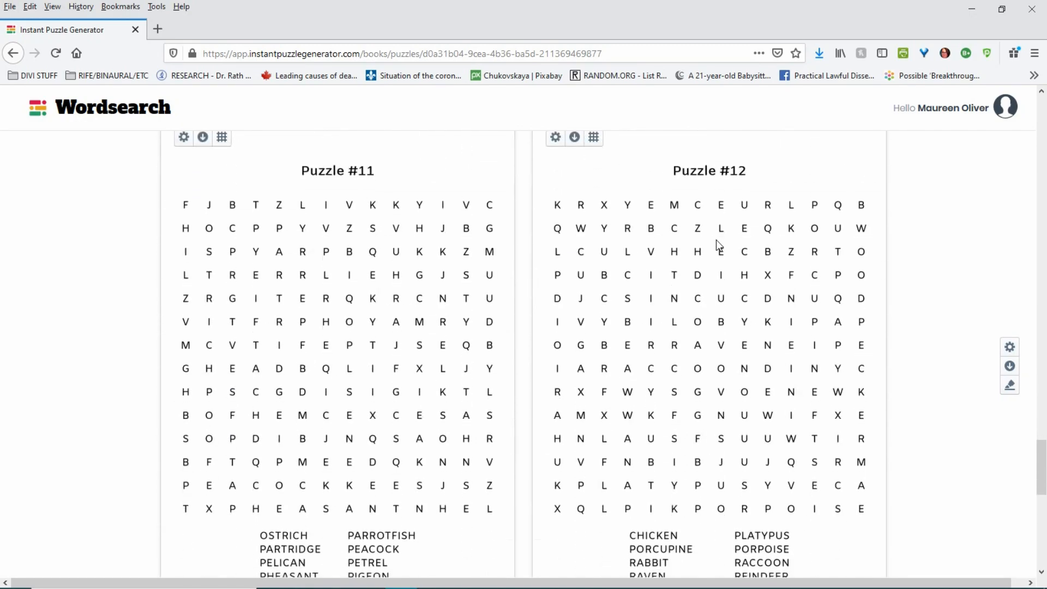
scroll(716, 240, down, 10)
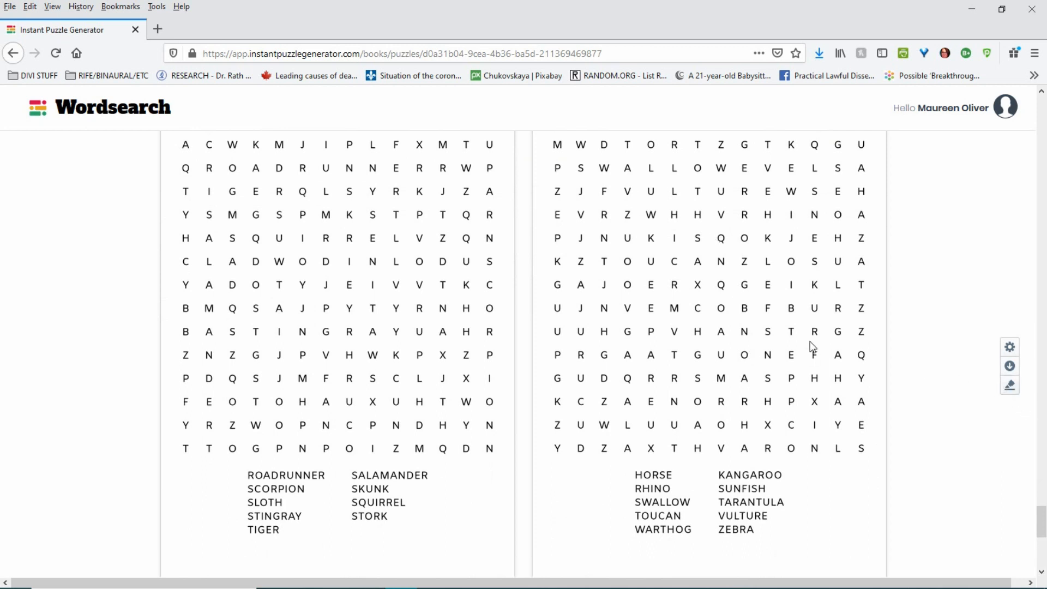
scroll(812, 346, down, 6)
scroll(807, 342, down, 2)
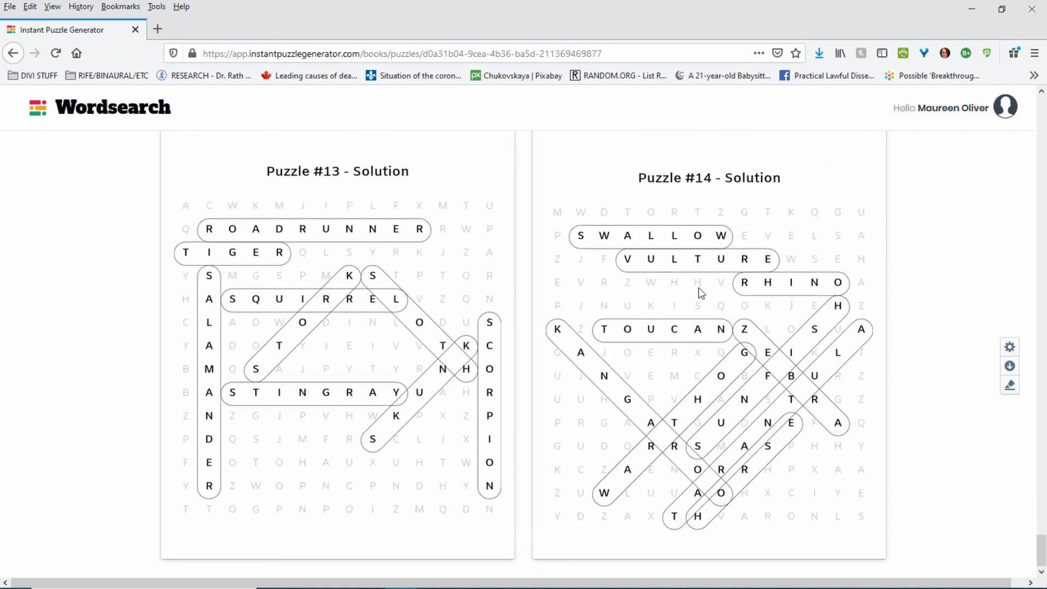
scroll(700, 299, up, 15)
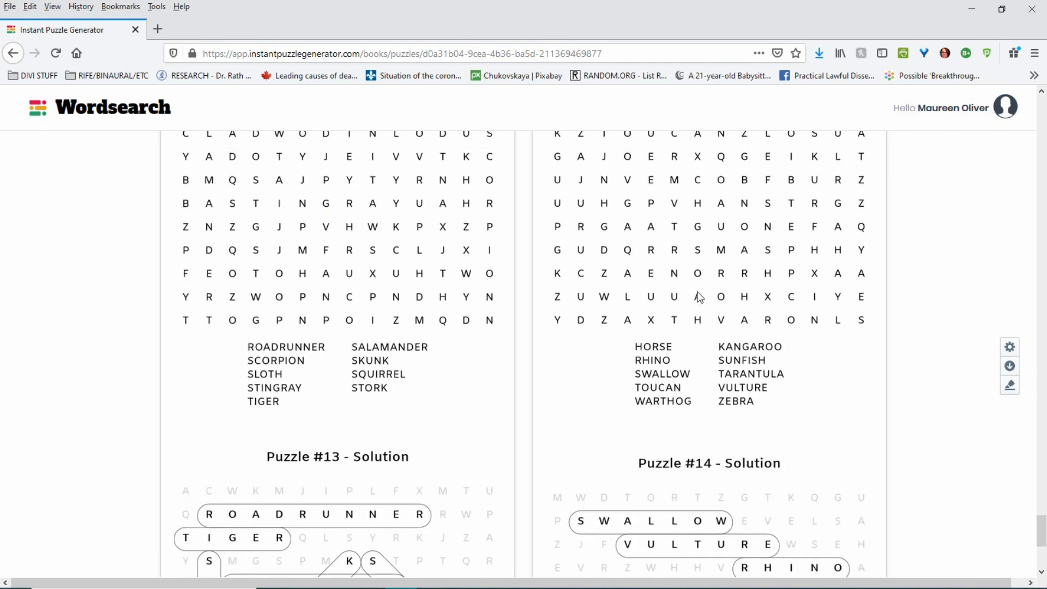
scroll(698, 296, up, 20)
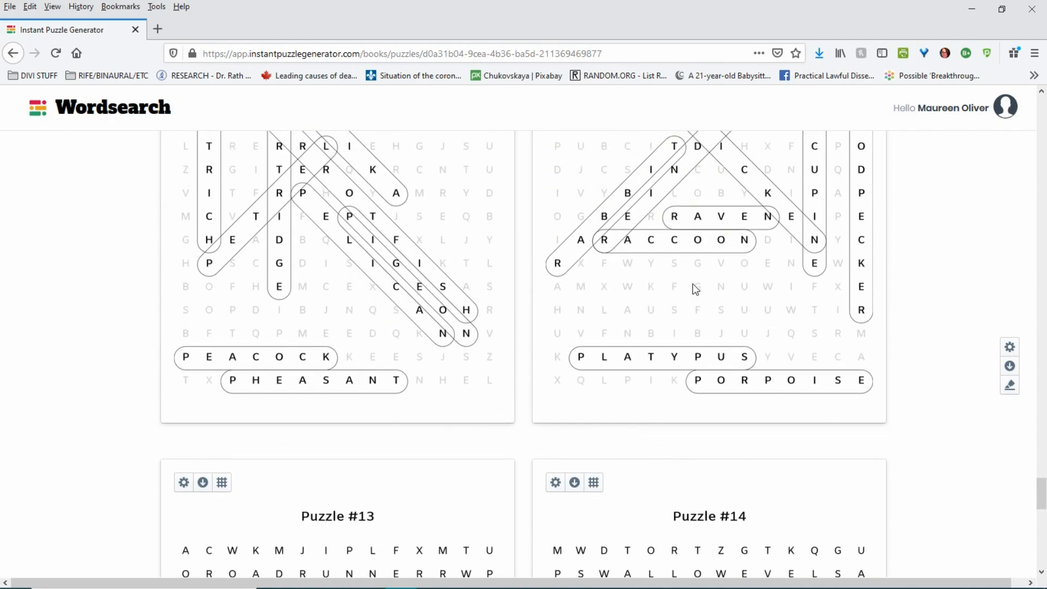
scroll(679, 255, up, 20)
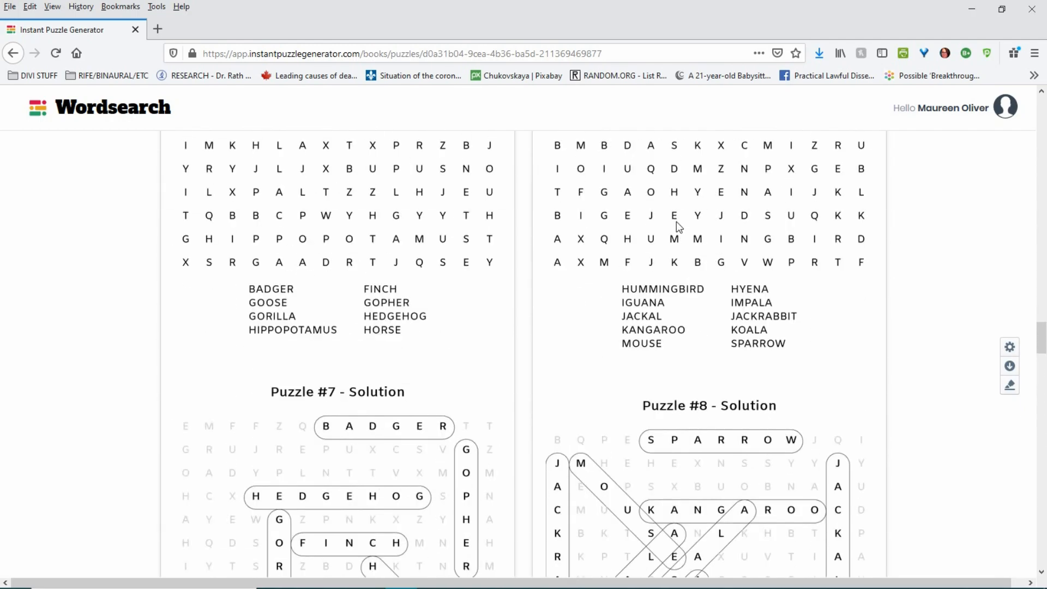
scroll(675, 221, up, 15)
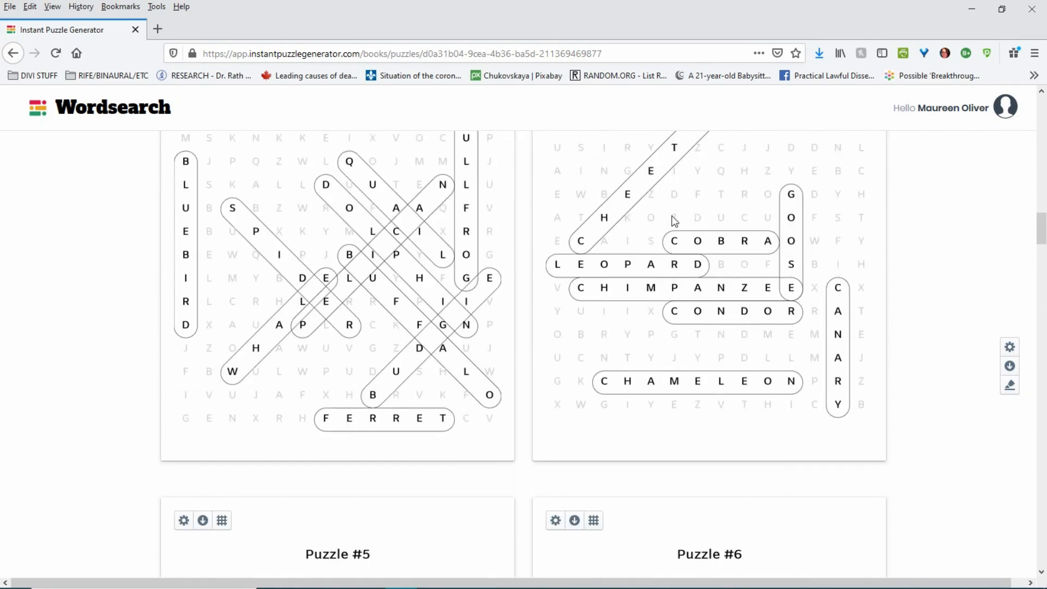
scroll(675, 221, up, 15)
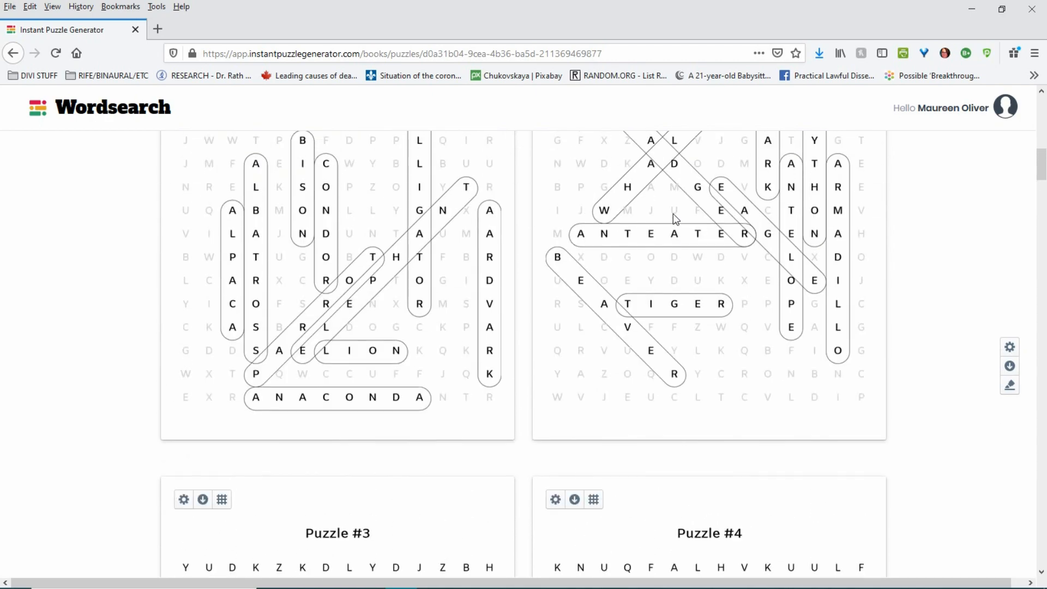
Open the download options for the whole puzzle collection and review the available file types and page trim sizes, keeping PPTX and 8.5" x 11".
click(1009, 365)
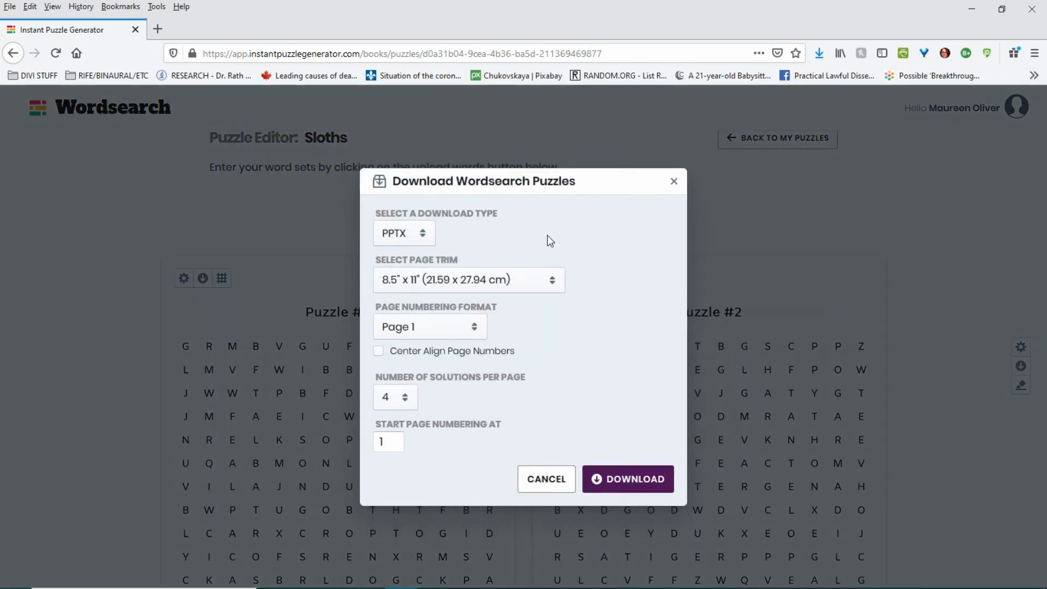
click(424, 237)
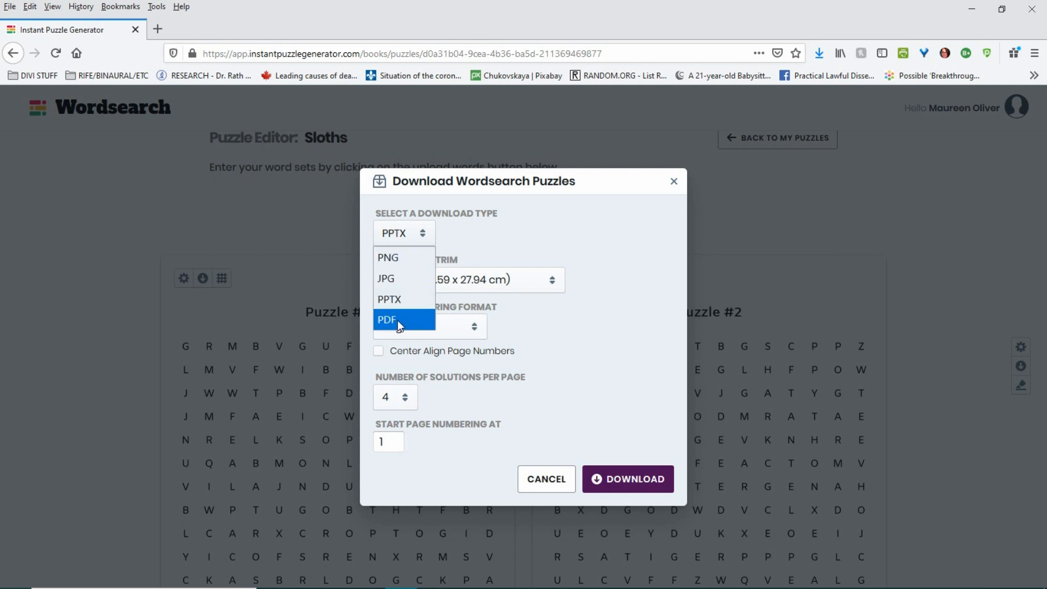
click(510, 244)
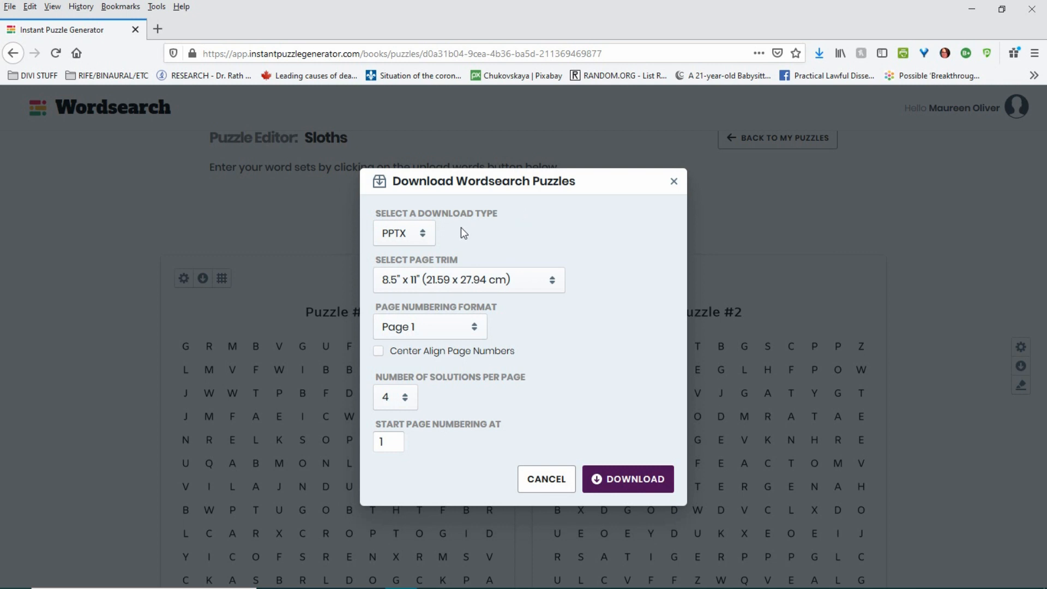
click(426, 236)
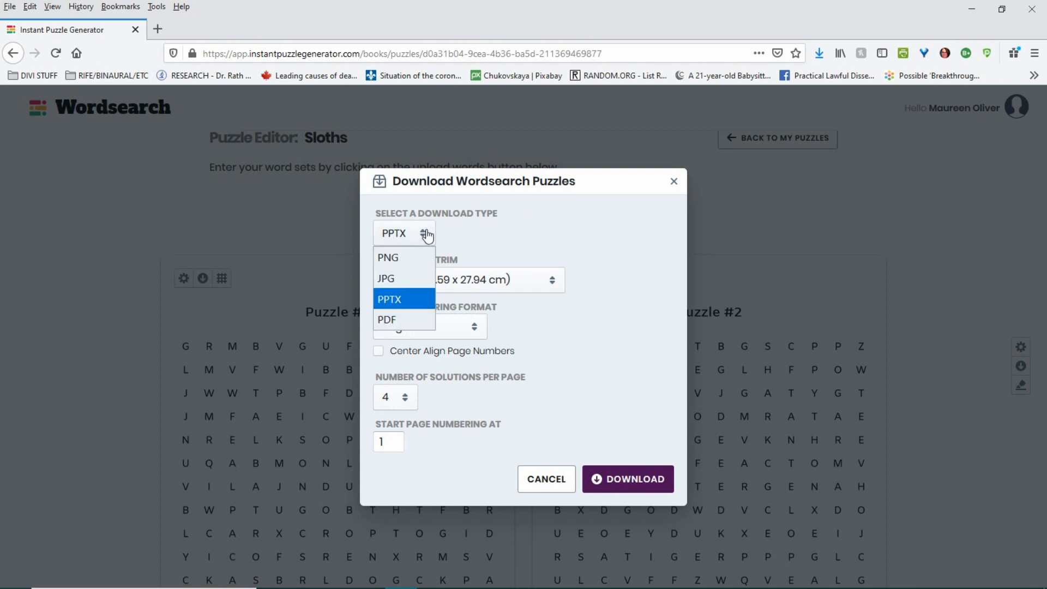
click(426, 236)
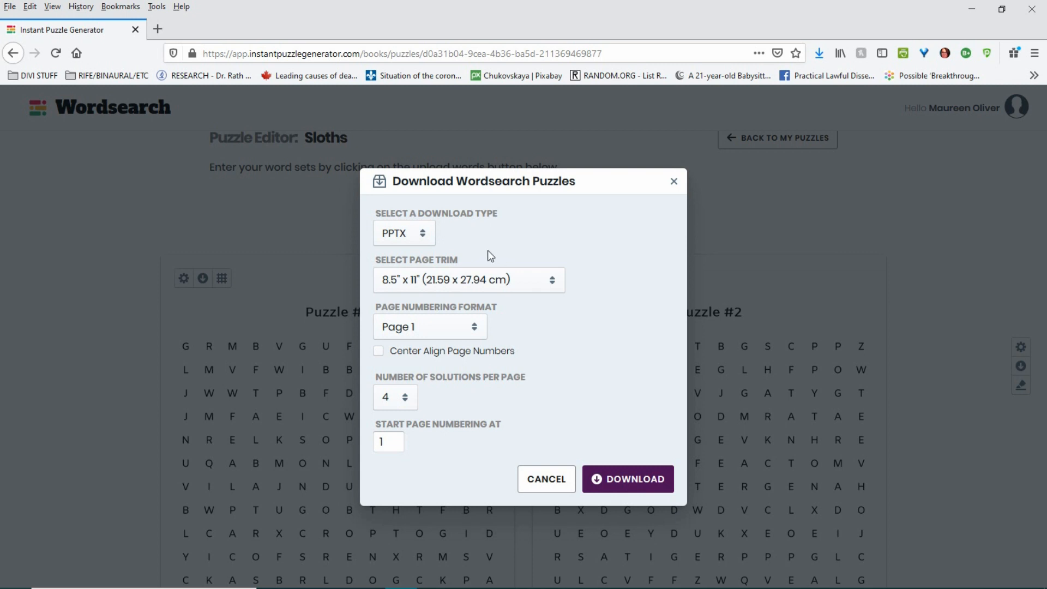
click(534, 296)
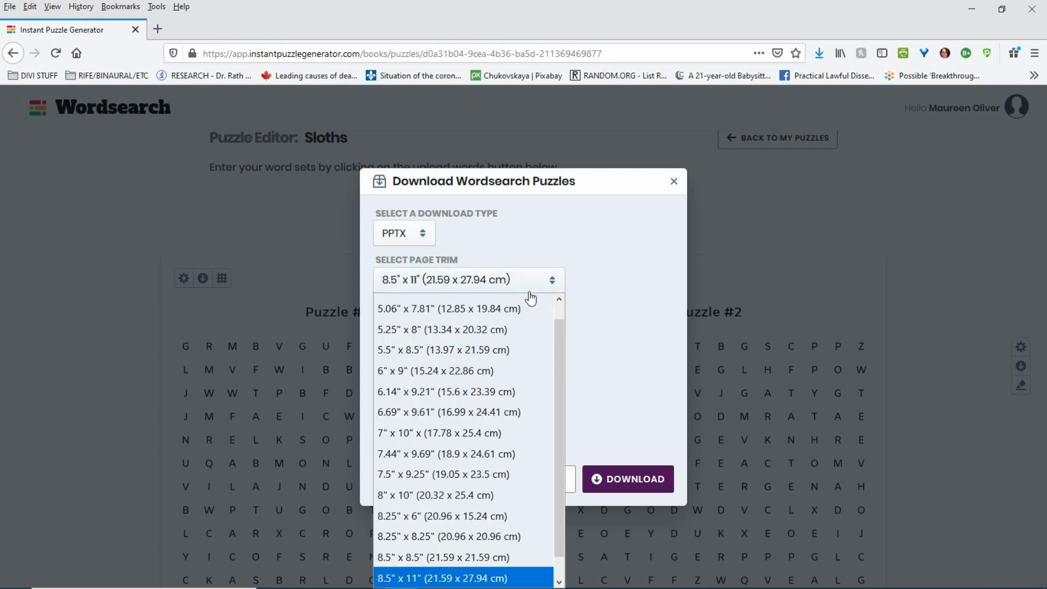
scroll(521, 353, up, 1)
scroll(519, 342, down, 2)
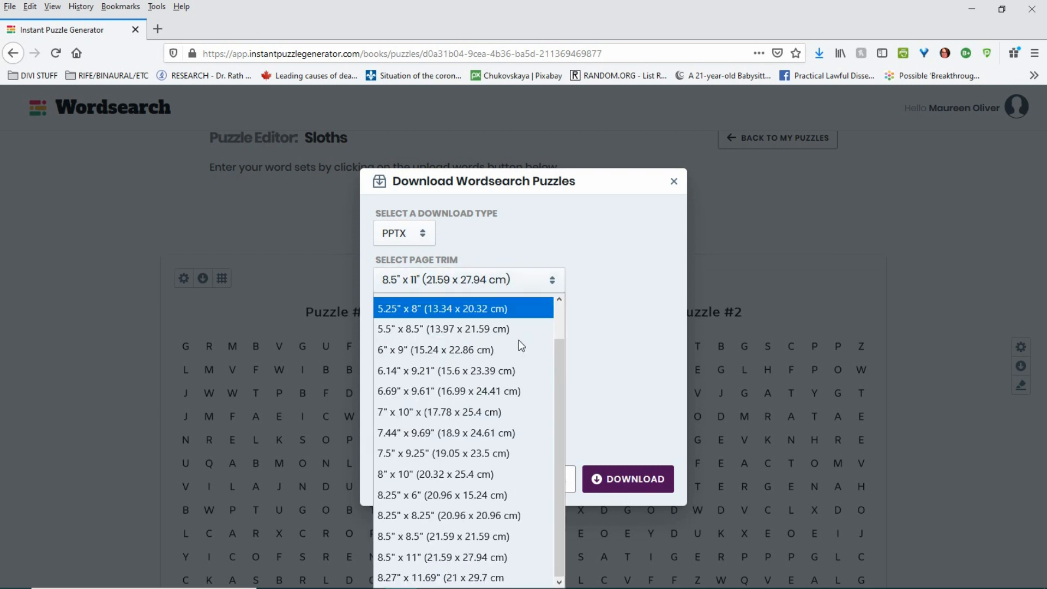
click(456, 553)
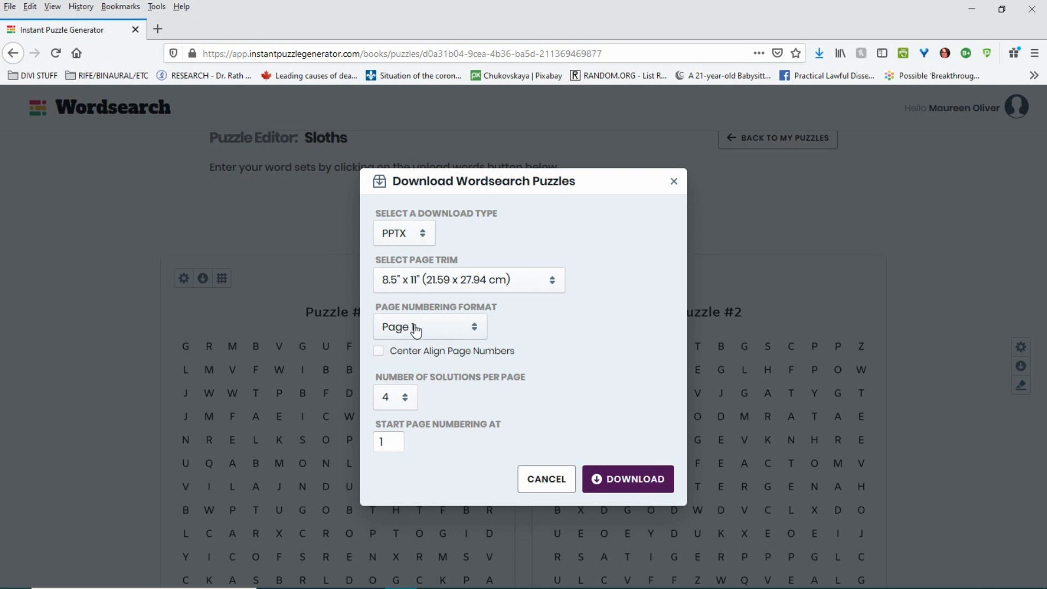
Try the download options with No Numbering for the pages and 2 solutions per page, and cancel the download.
click(417, 352)
click(413, 353)
click(474, 327)
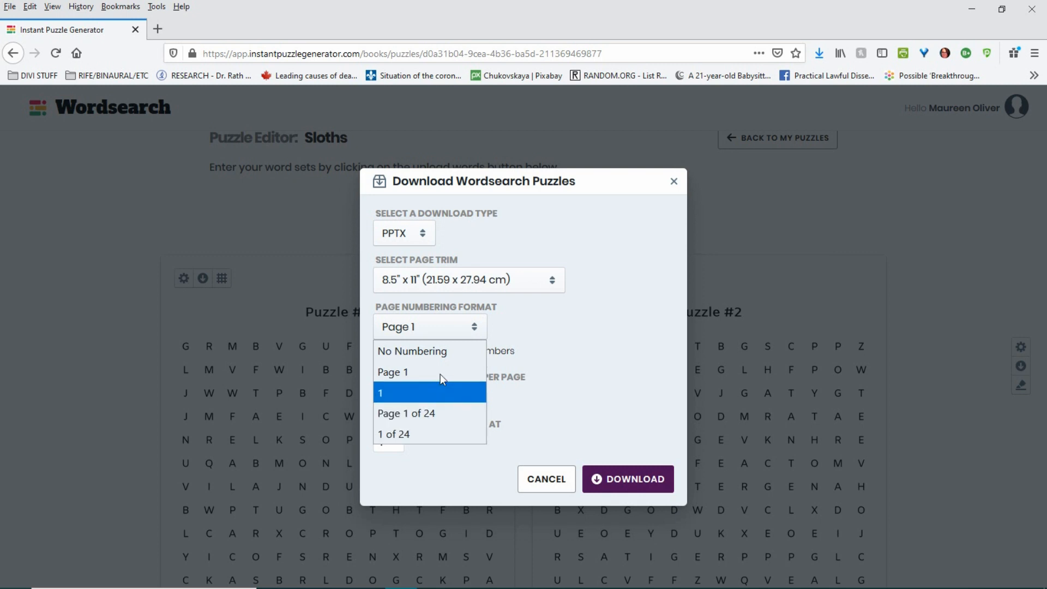
click(421, 354)
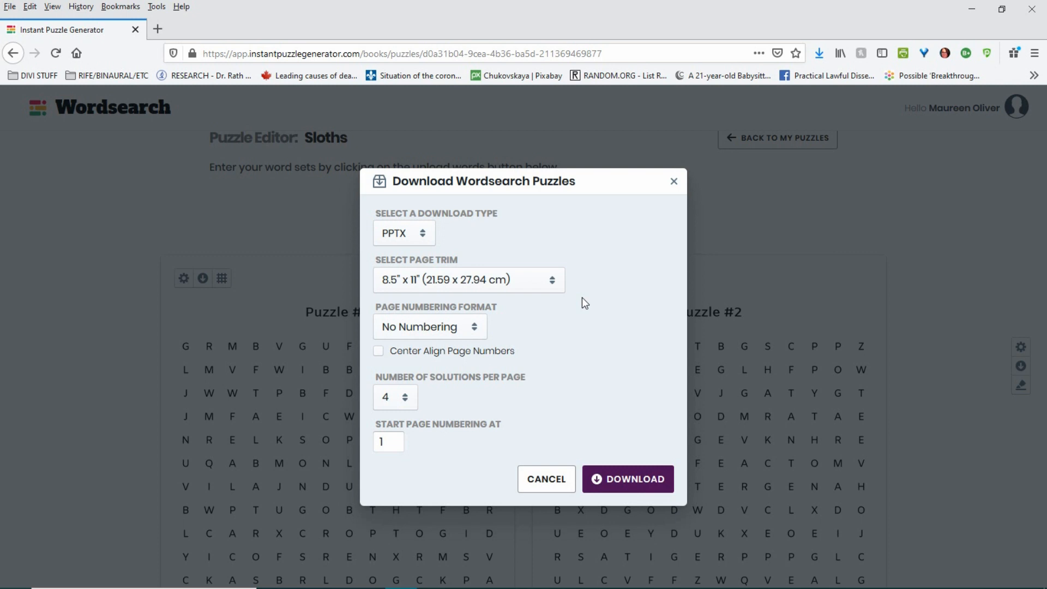
click(405, 401)
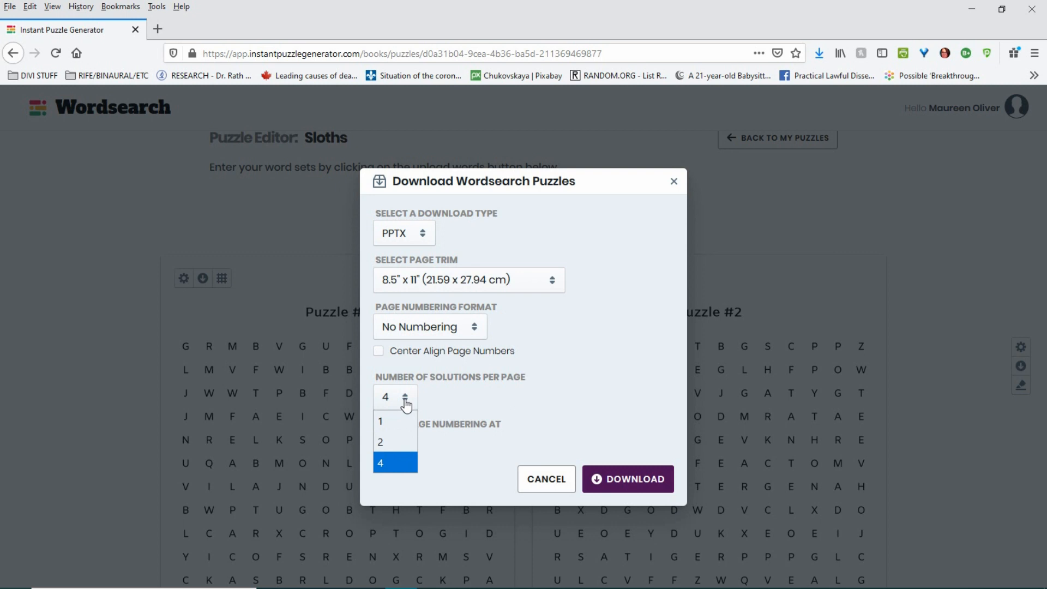
click(385, 440)
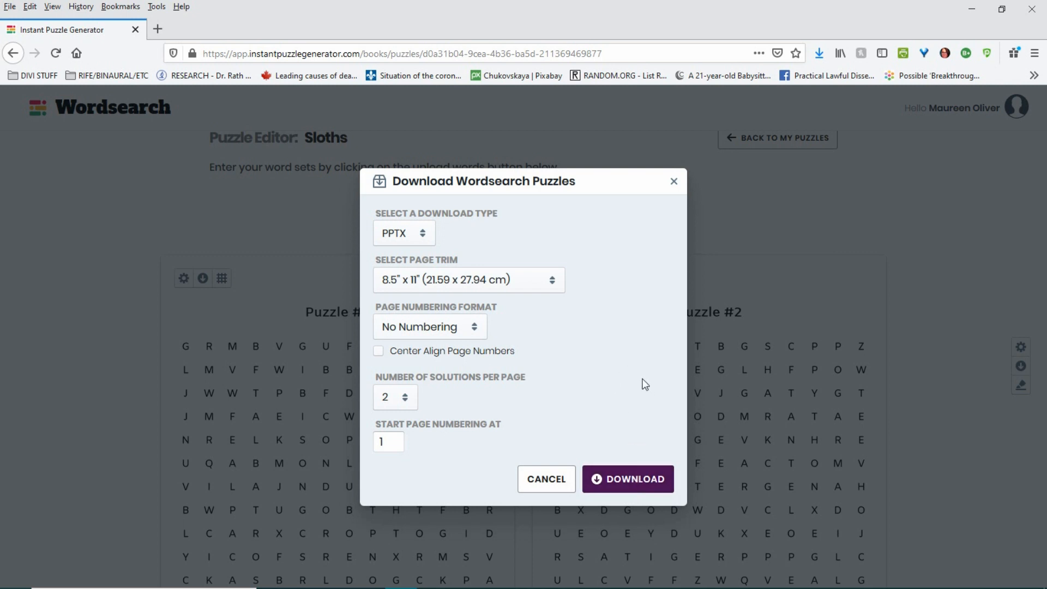
click(539, 480)
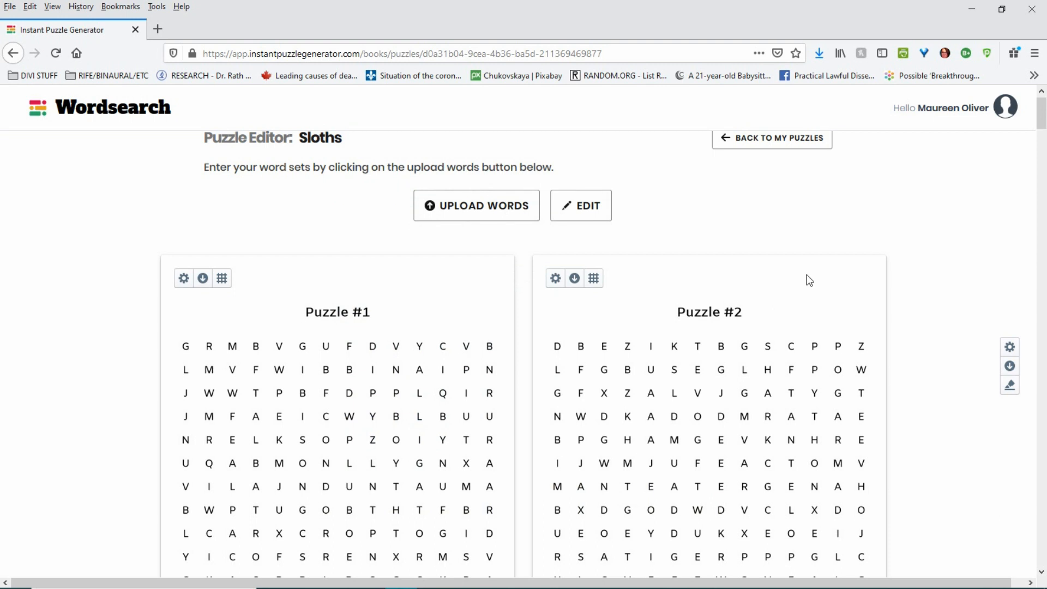
Open the global settings and browse the available puzzle fonts, keeping Amiko.
scroll(807, 276, down, 1)
scroll(808, 281, down, 3)
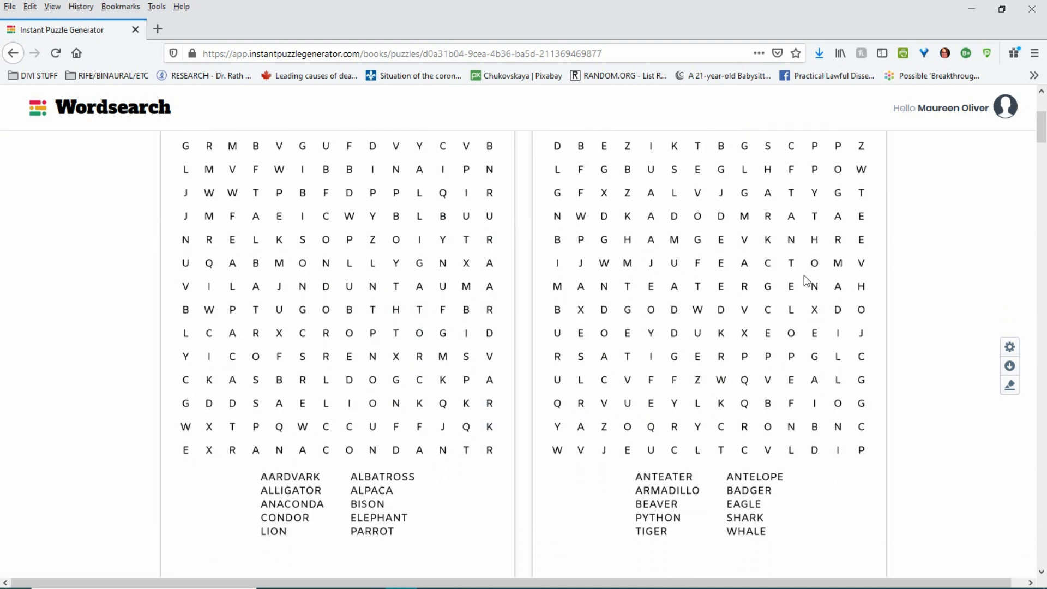
scroll(807, 279, up, 1)
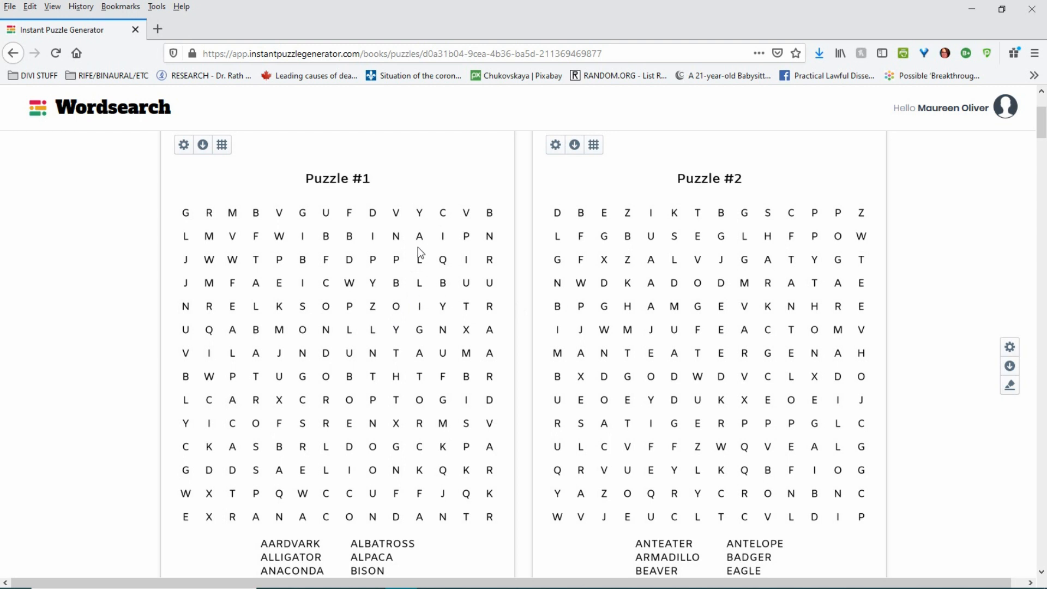
click(1008, 346)
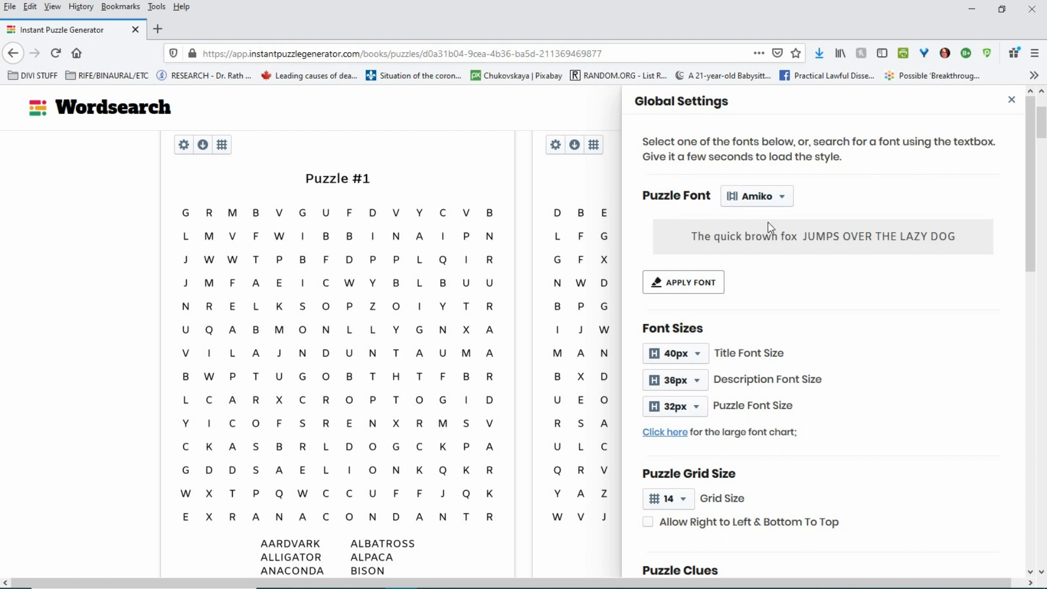
click(786, 205)
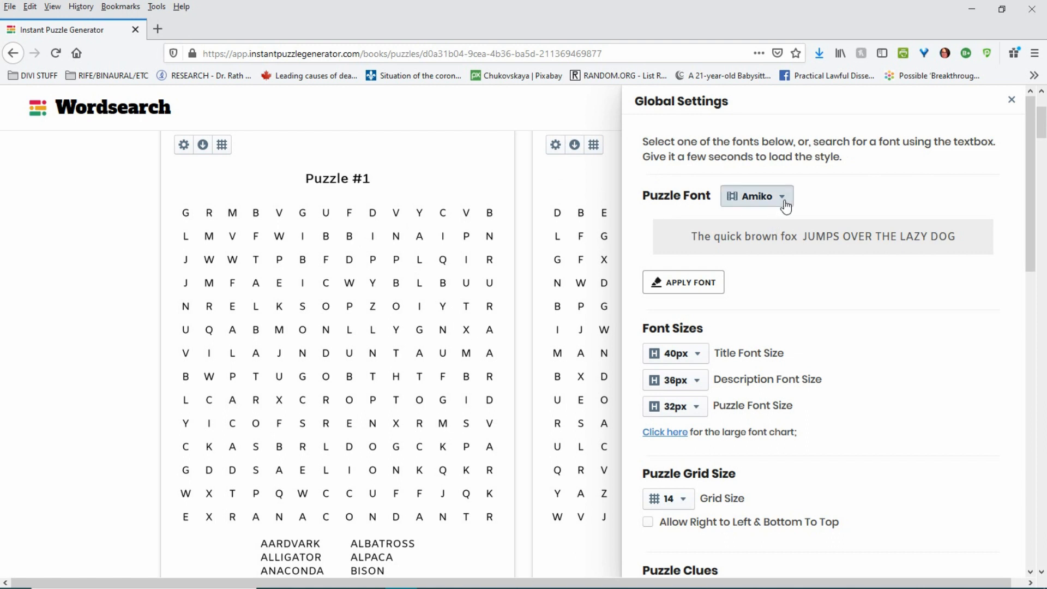
scroll(807, 297, down, 6)
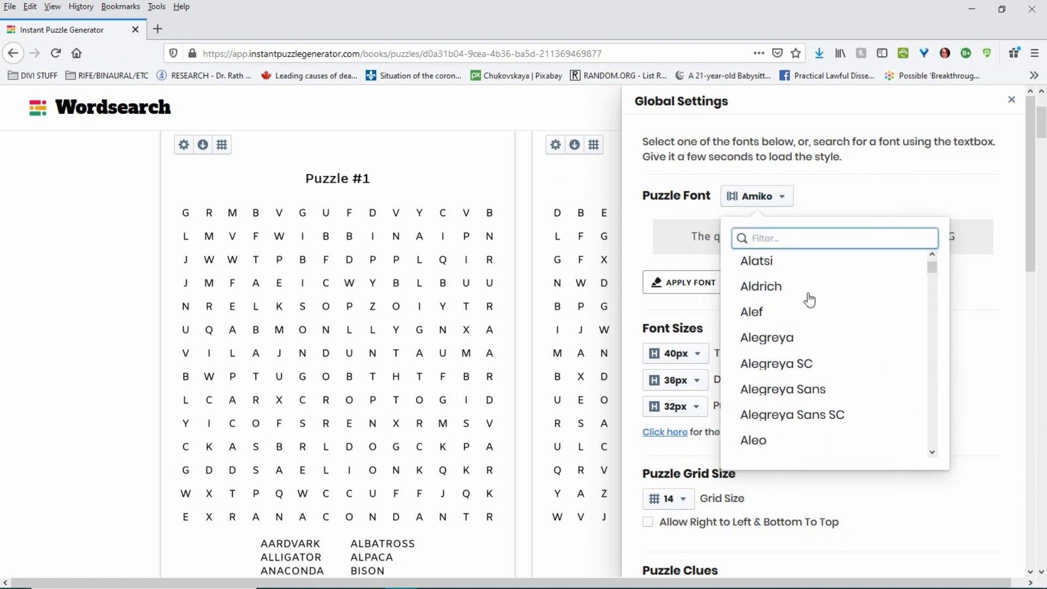
scroll(807, 297, down, 3)
scroll(807, 299, up, 4)
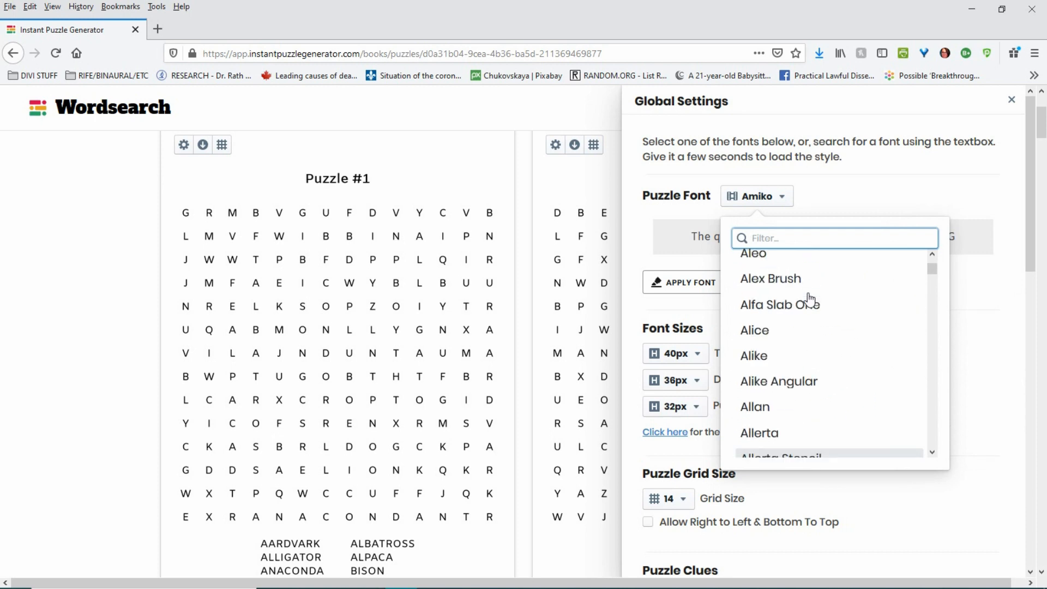
click(837, 207)
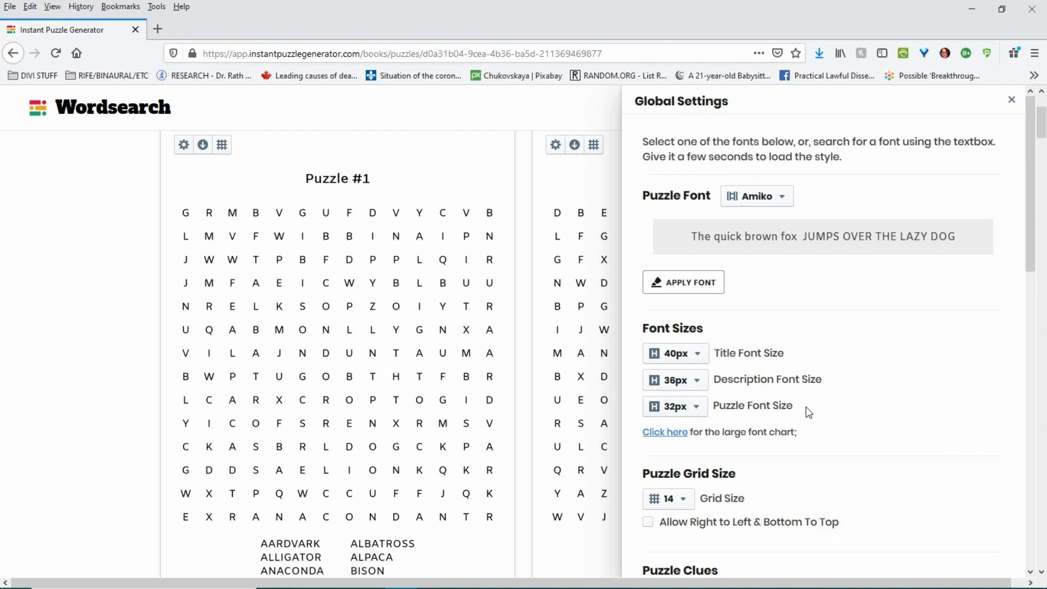
Set the global puzzle grid size to 10 x 10 and check the regenerated puzzle and its word list.
scroll(809, 413, down, 3)
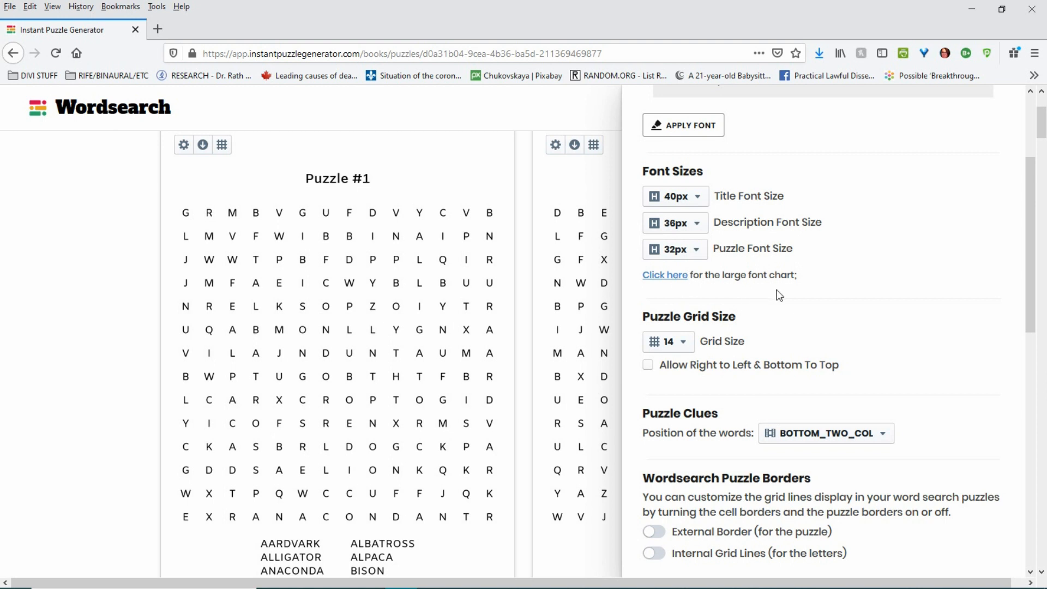
scroll(763, 295, down, 3)
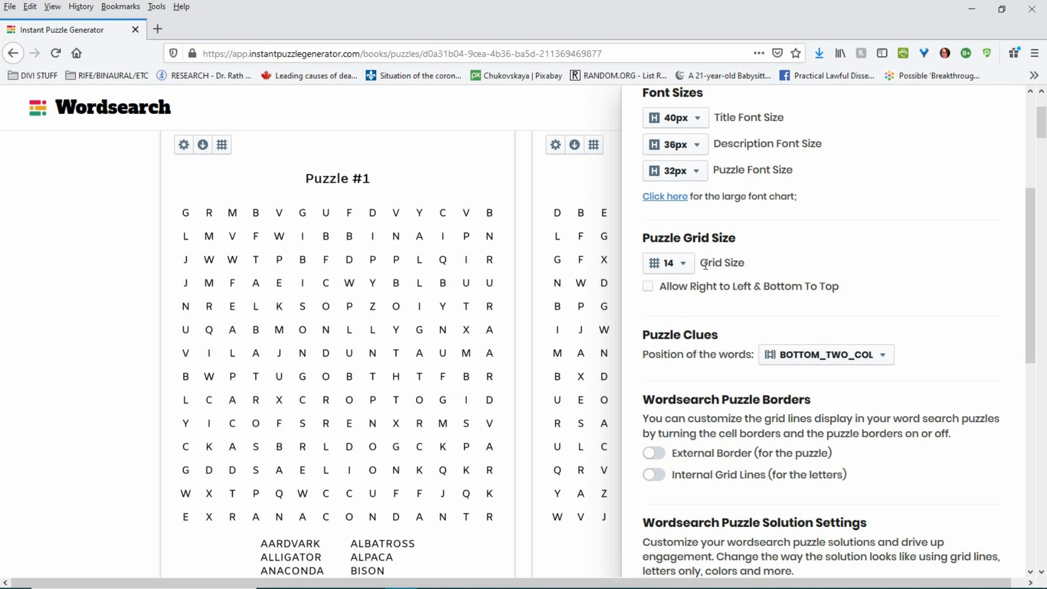
click(684, 268)
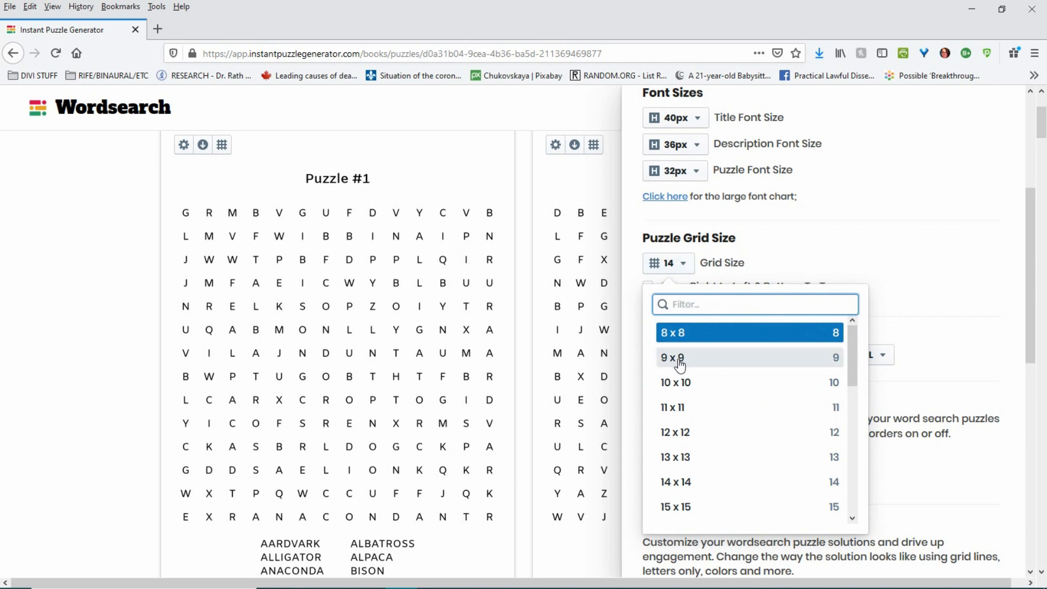
click(670, 384)
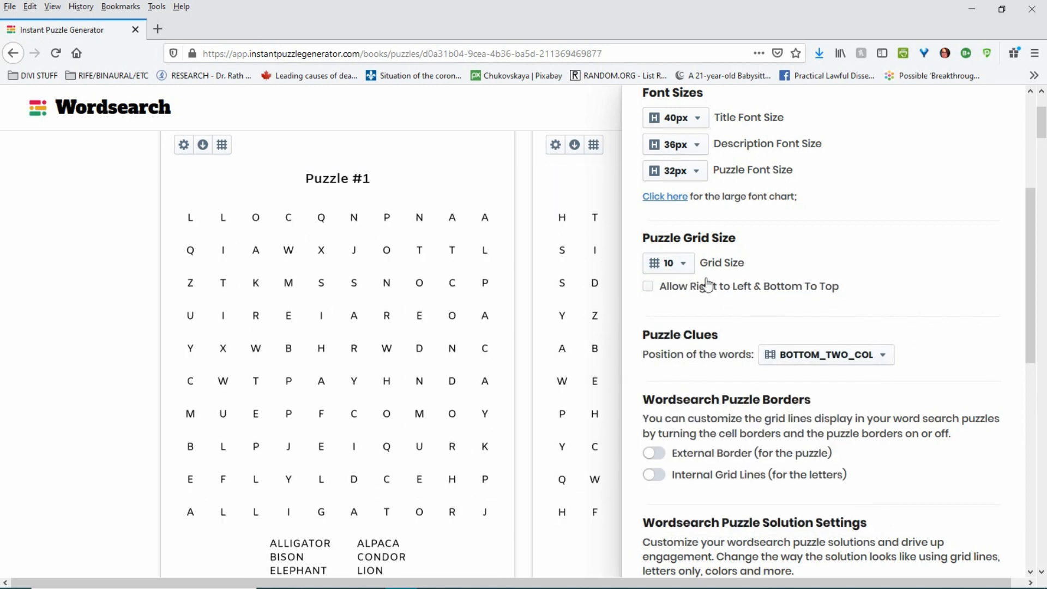
scroll(402, 341, down, 3)
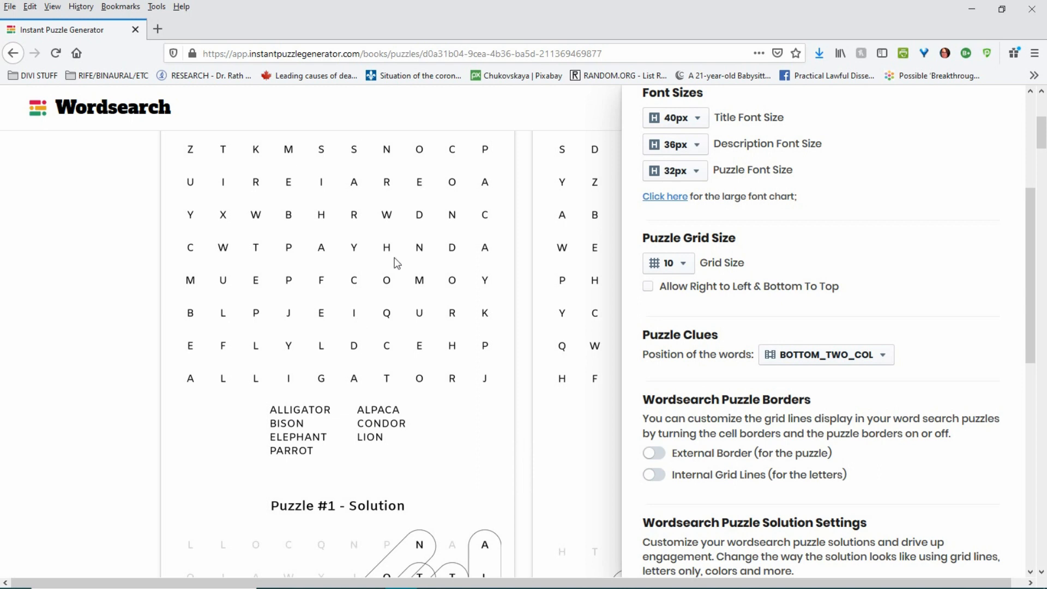
scroll(406, 277, up, 6)
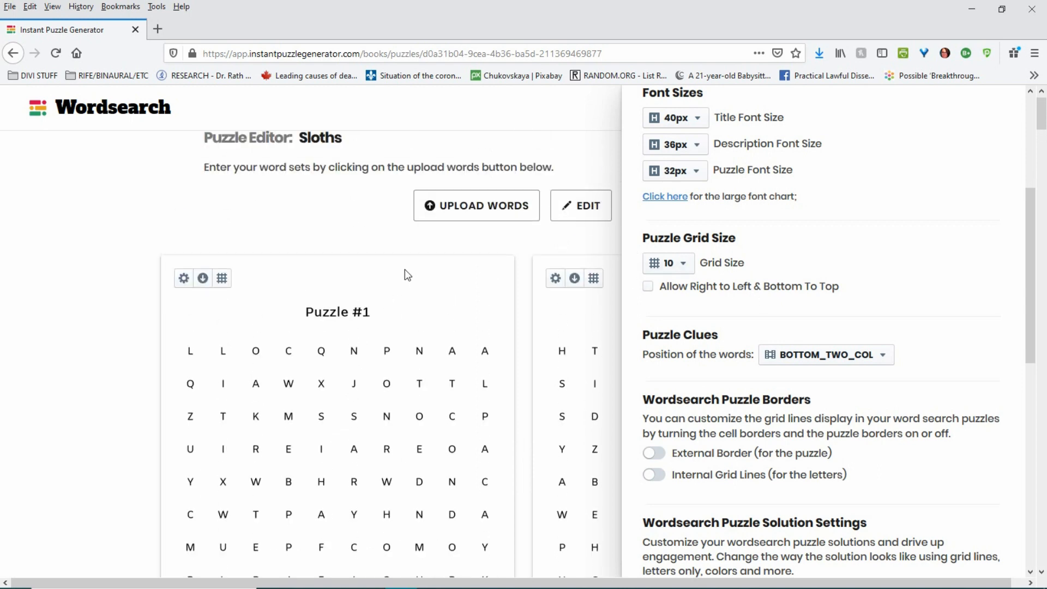
Set the puzzle grid size to 8 x 8 and look over the regenerated puzzle and words.
click(684, 267)
click(674, 333)
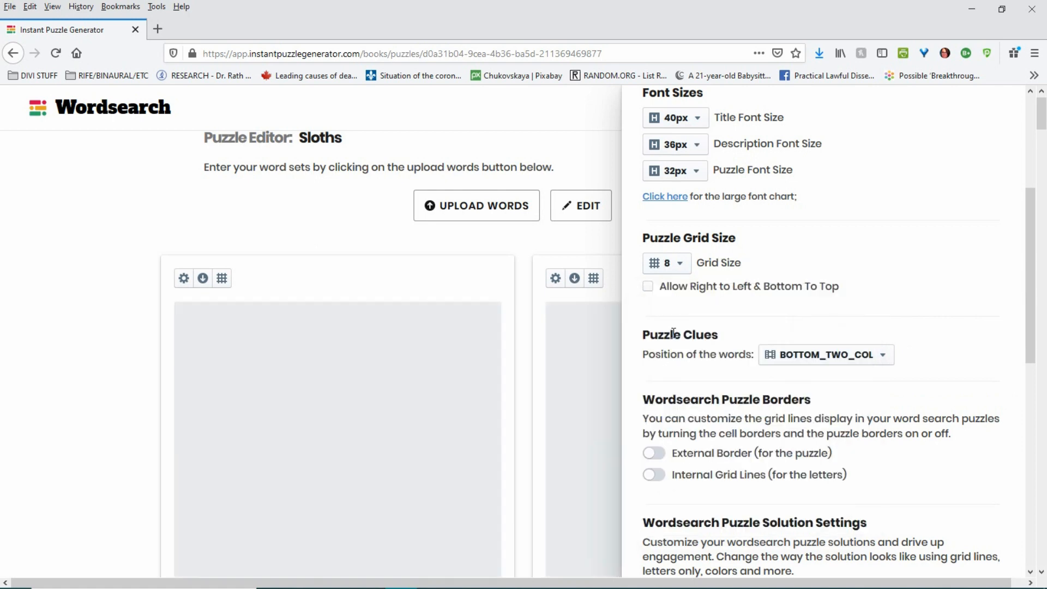
scroll(405, 364, down, 5)
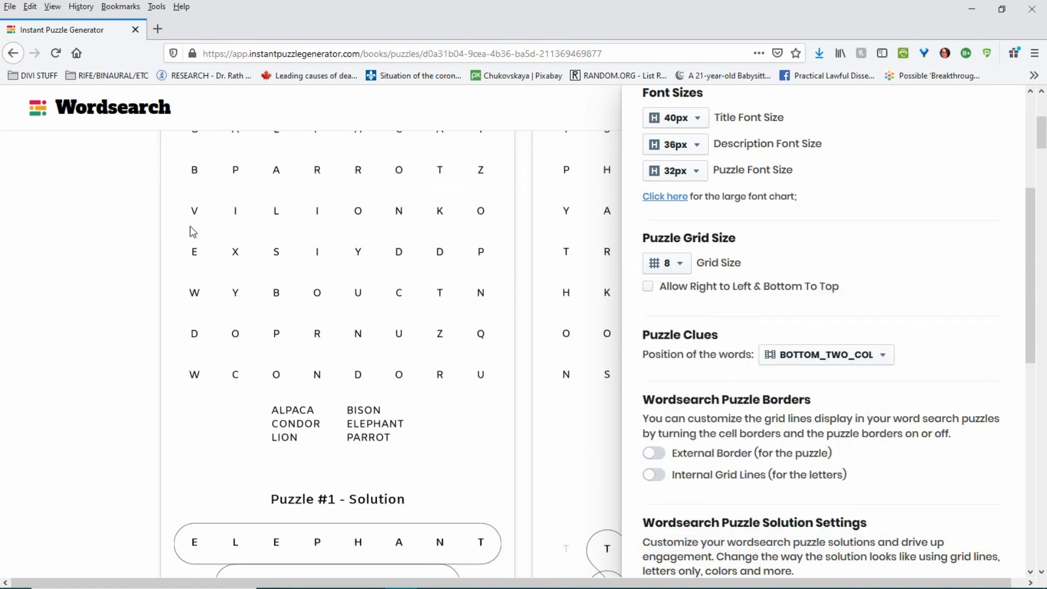
Set the puzzle grid size to 14 x 14 and check Puzzle #1 with its word list.
click(682, 266)
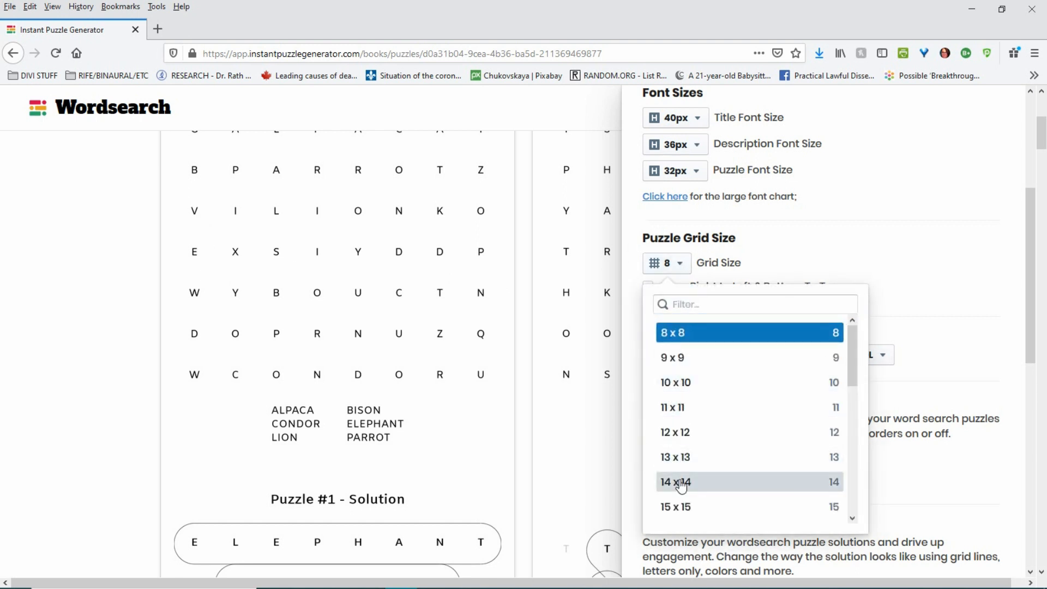
click(679, 481)
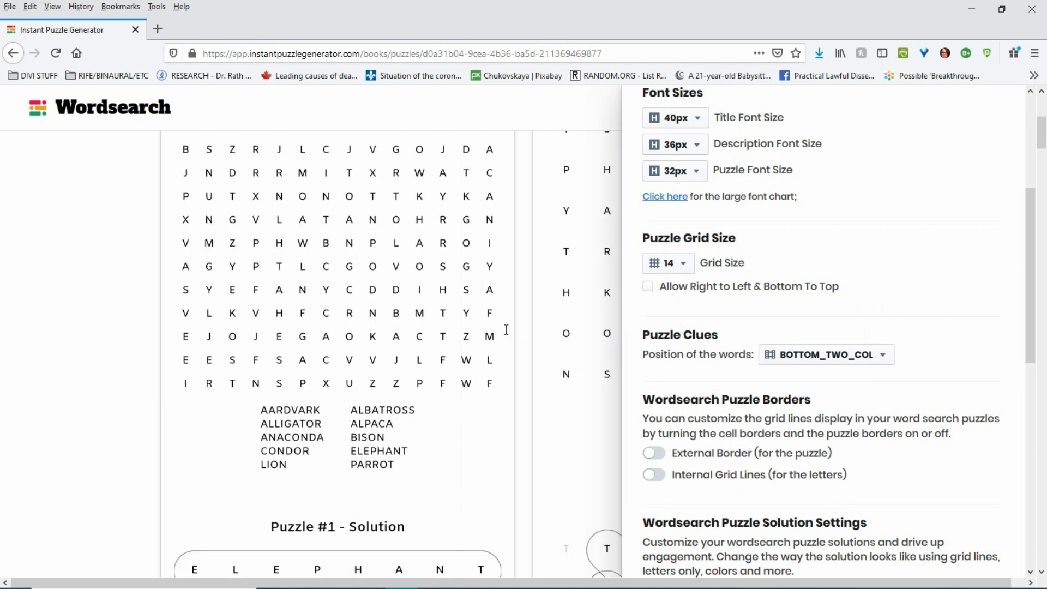
scroll(466, 330, up, 3)
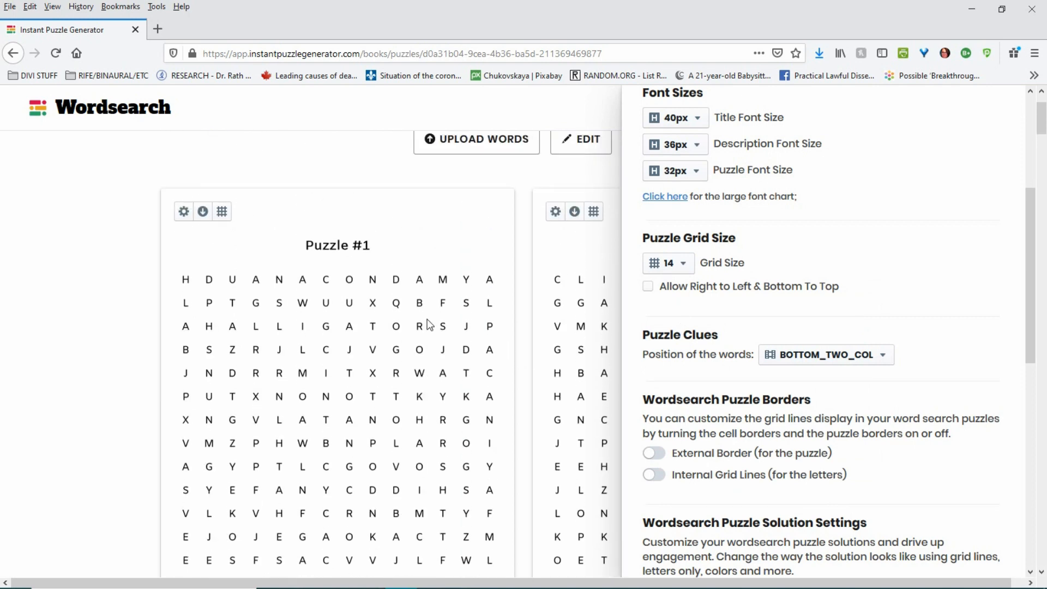
scroll(456, 287, down, 3)
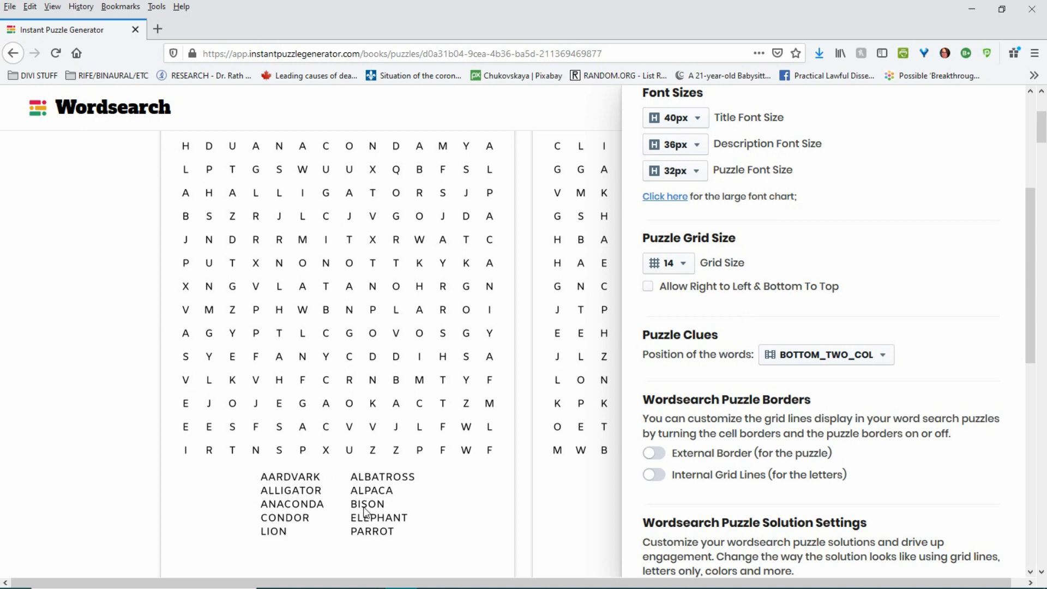
Try the RIGHT and BOTTOM positions for the puzzle clue words.
click(824, 355)
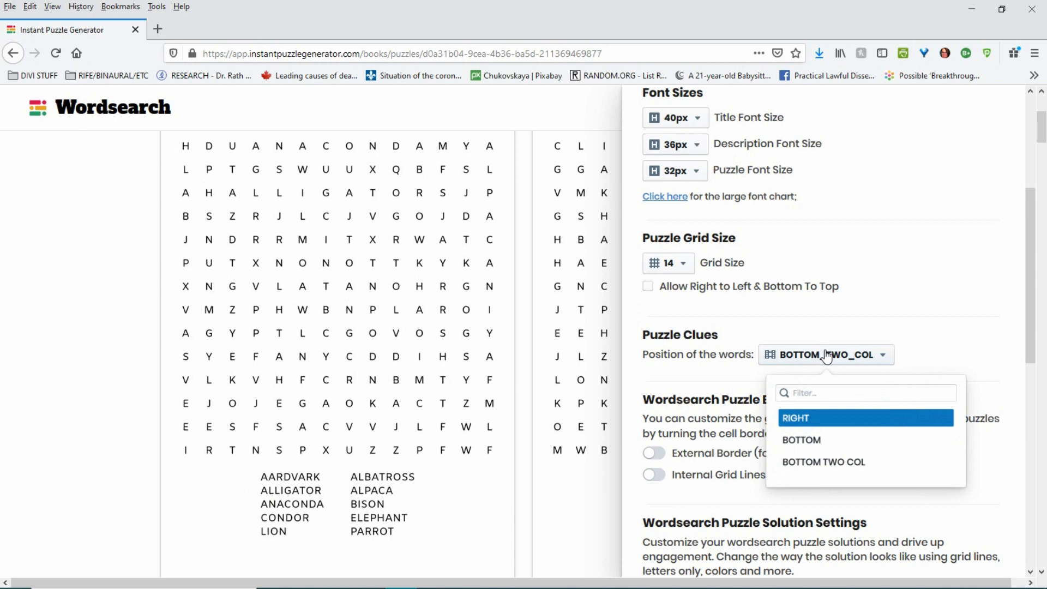
click(823, 424)
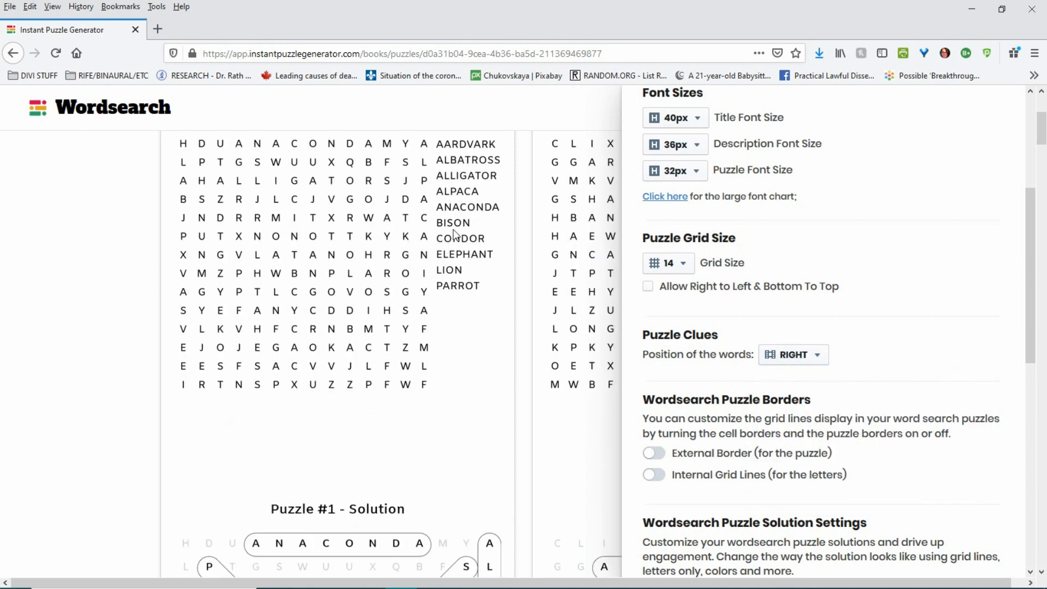
click(787, 355)
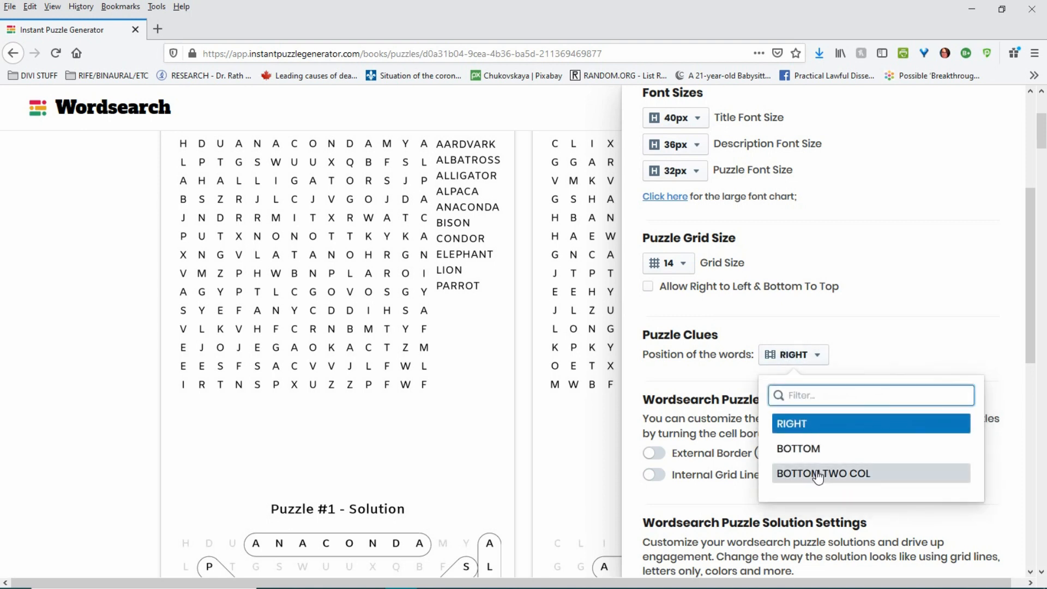
click(804, 444)
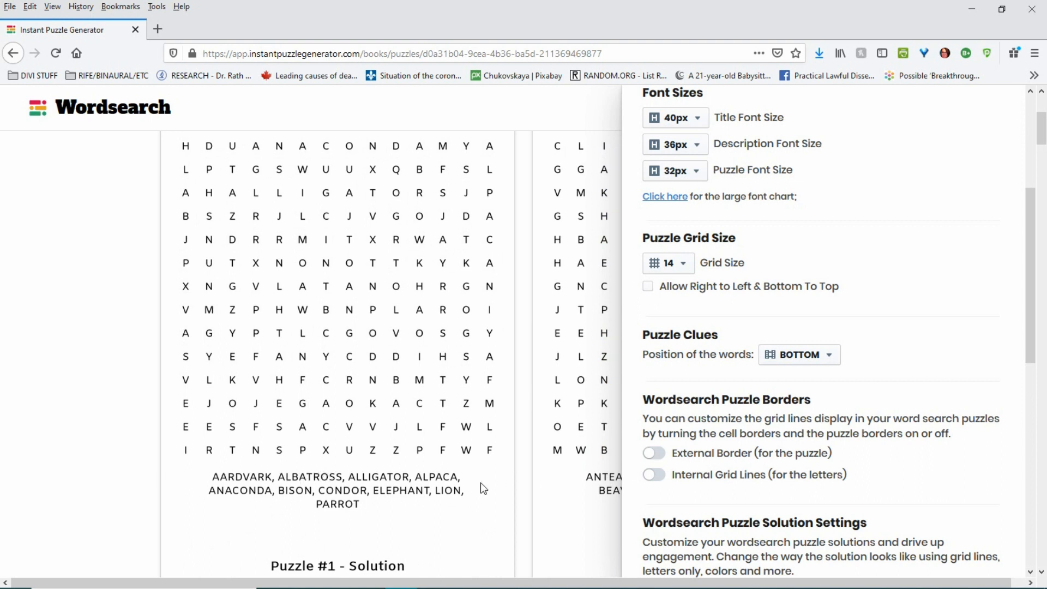
Set the position of the puzzle clue words to RIGHT and check the layout of Puzzle #1.
click(806, 358)
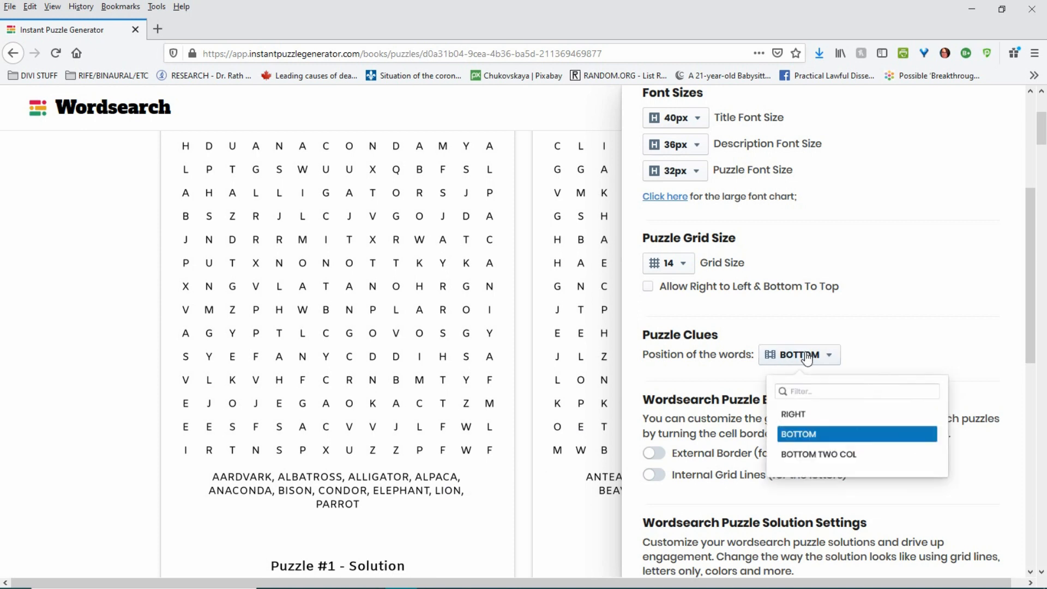
click(803, 419)
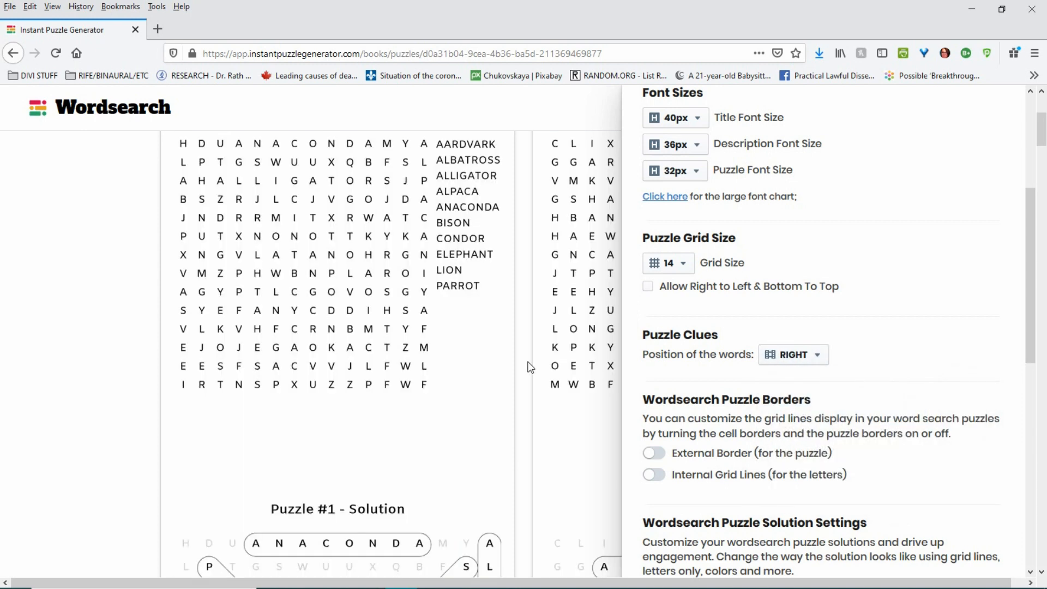
scroll(529, 367, up, 2)
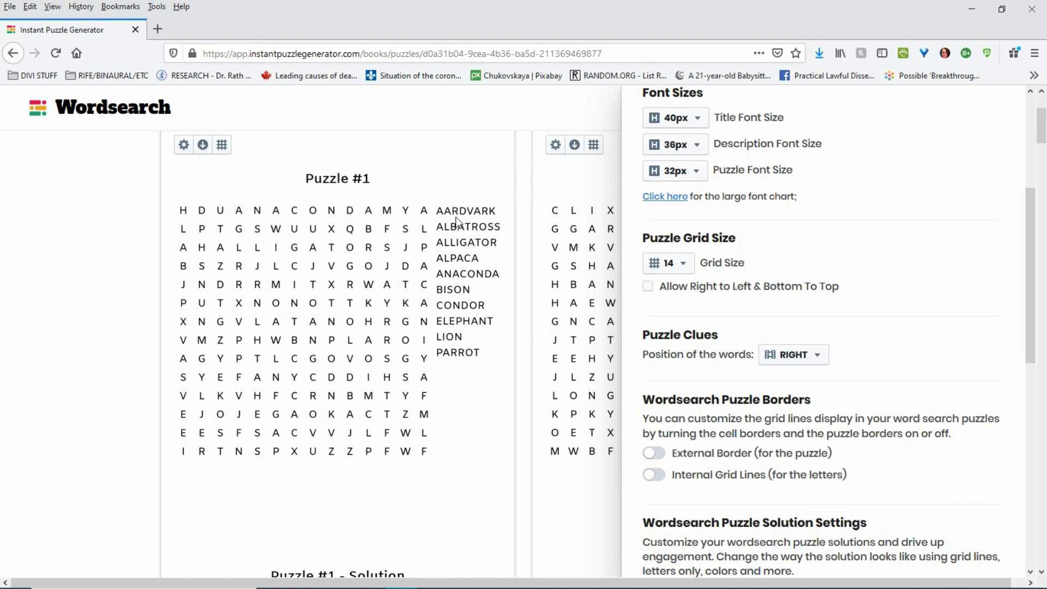
Turn on the external border for the puzzles and try the internal grid lines, leaving the grid lines off.
click(659, 458)
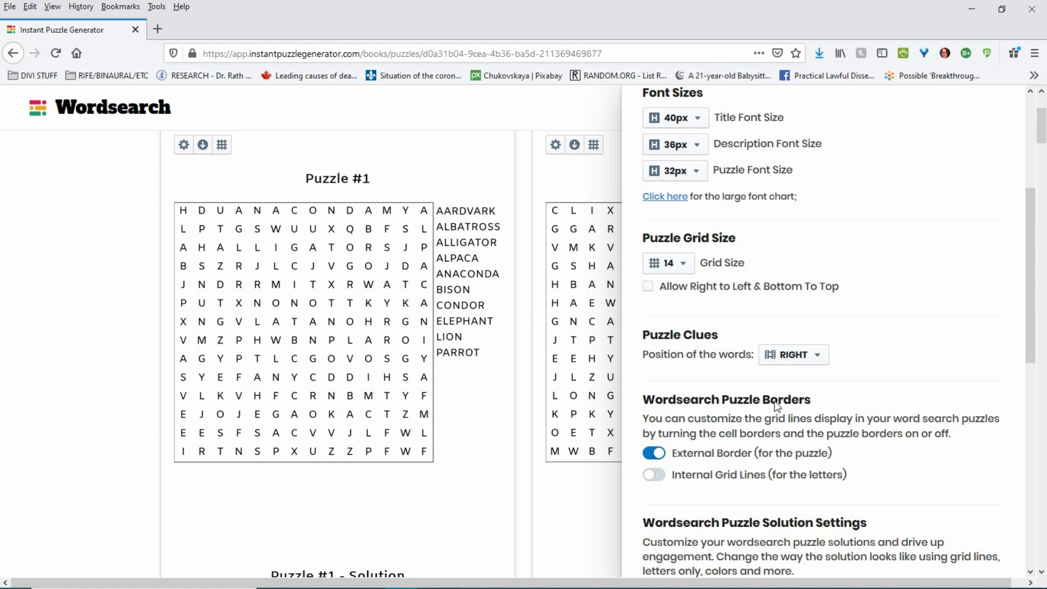
scroll(800, 397, down, 2)
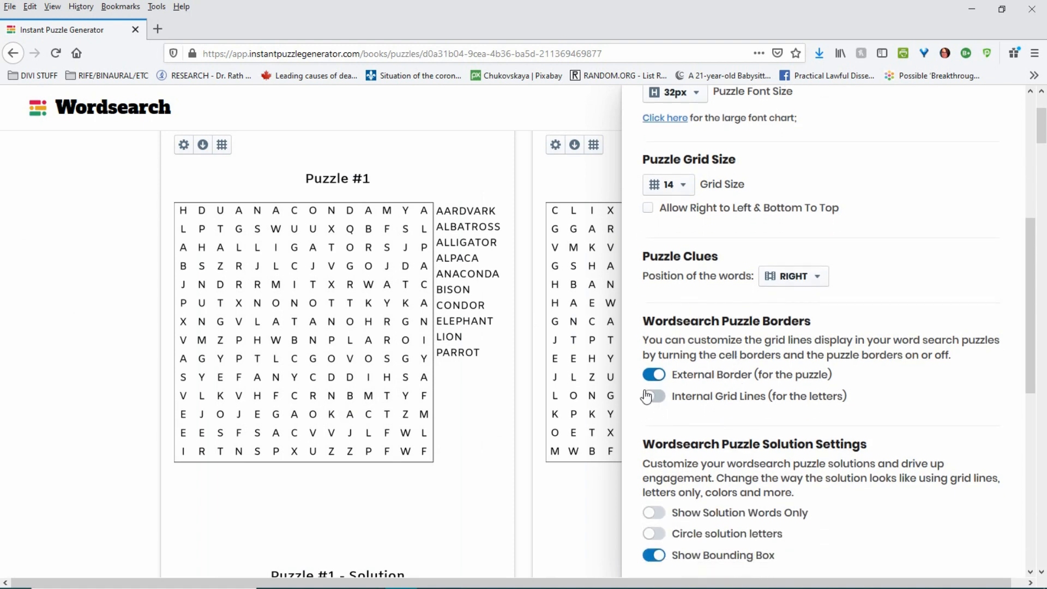
click(662, 398)
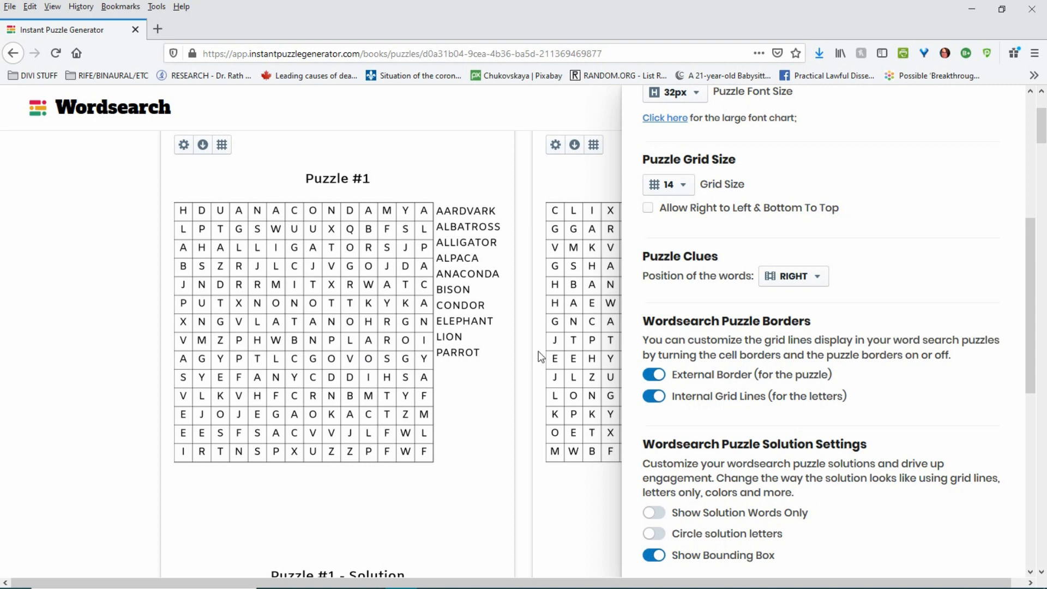
click(652, 398)
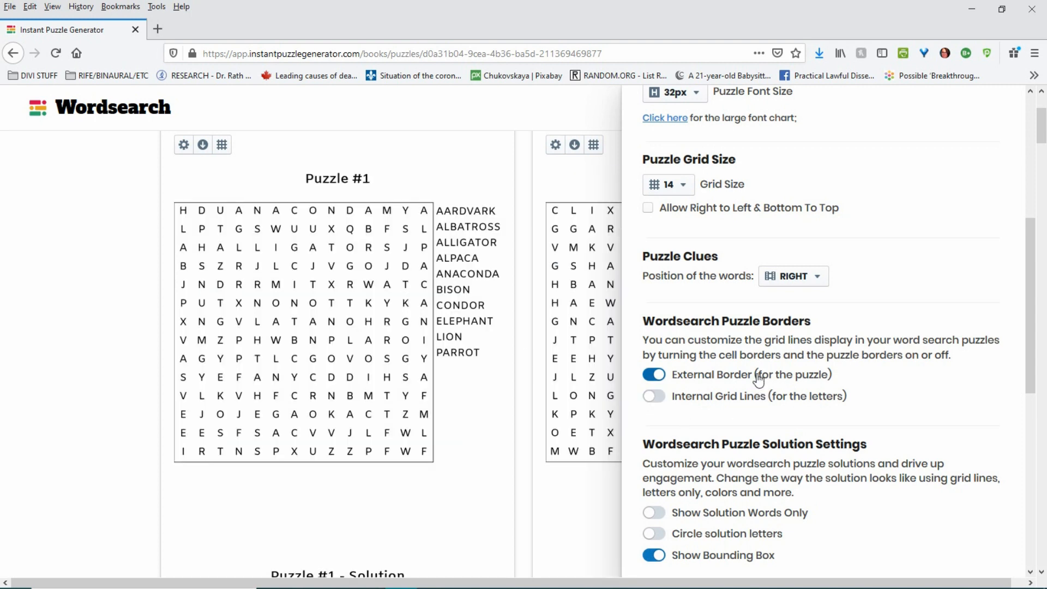
Turn off the bounding box in the puzzle solutions, circle the solution letters instead, and check the Puzzle #1 solution.
scroll(758, 377, down, 3)
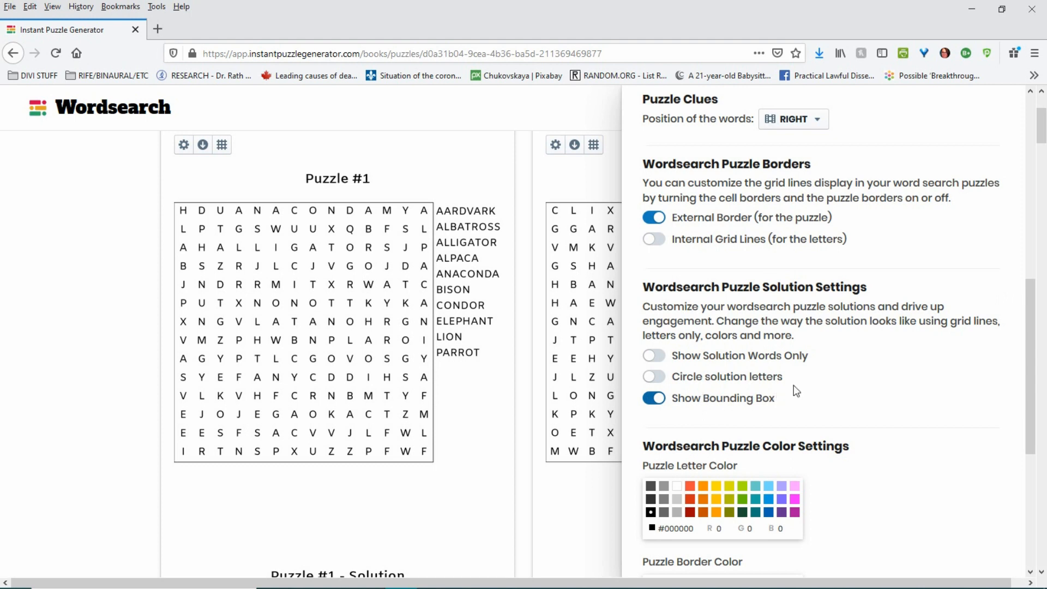
scroll(510, 361, down, 3)
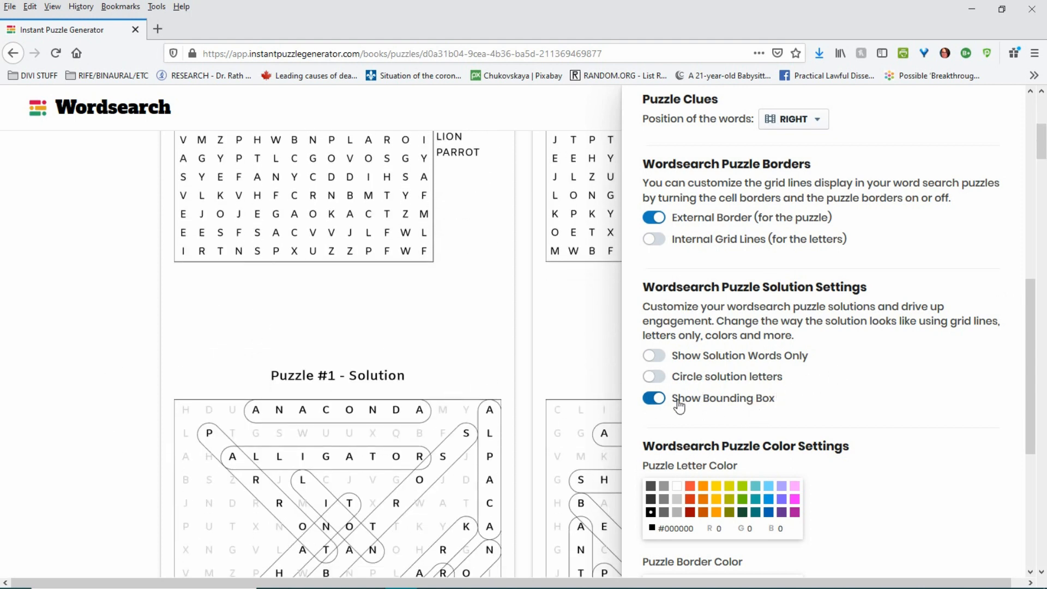
click(650, 399)
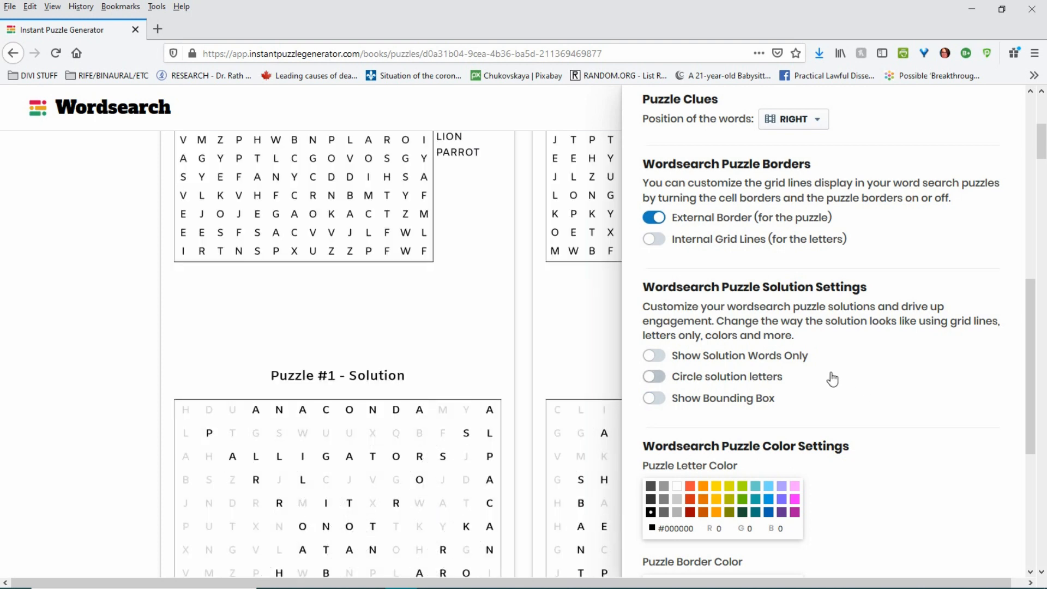
scroll(831, 378, down, 3)
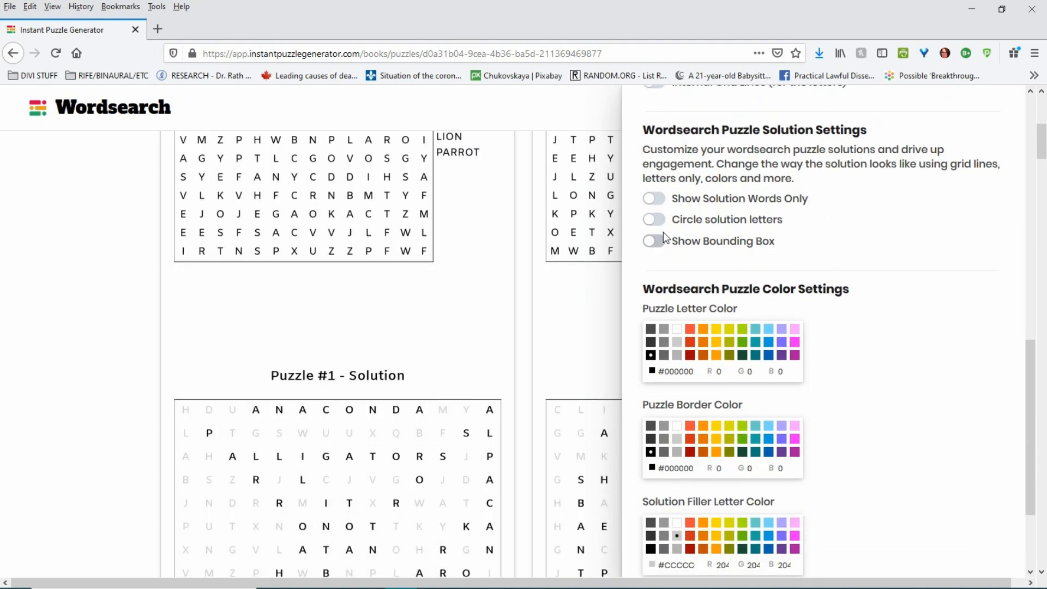
click(656, 219)
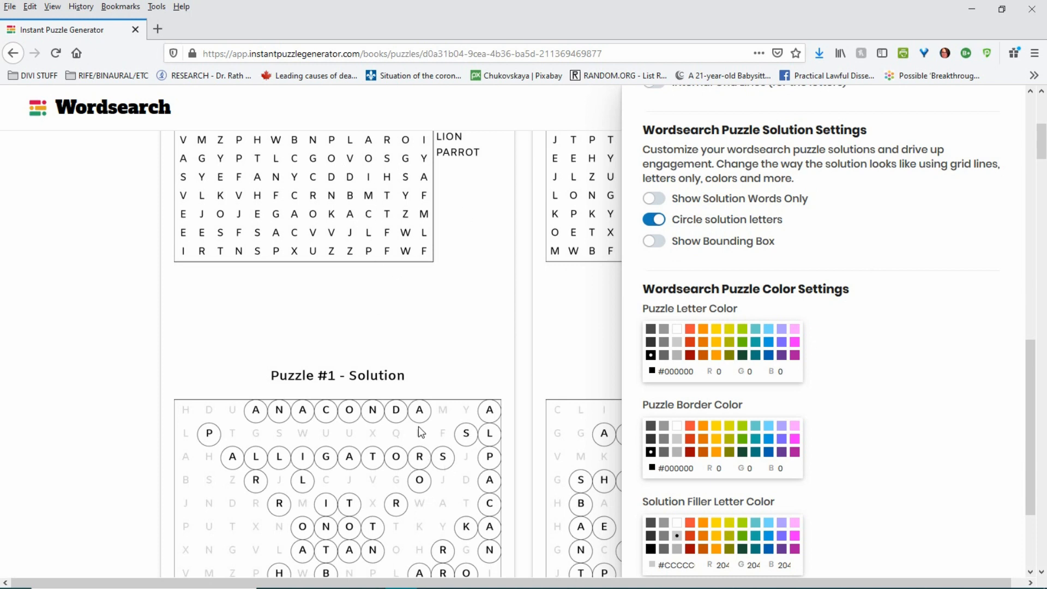
scroll(419, 428, down, 5)
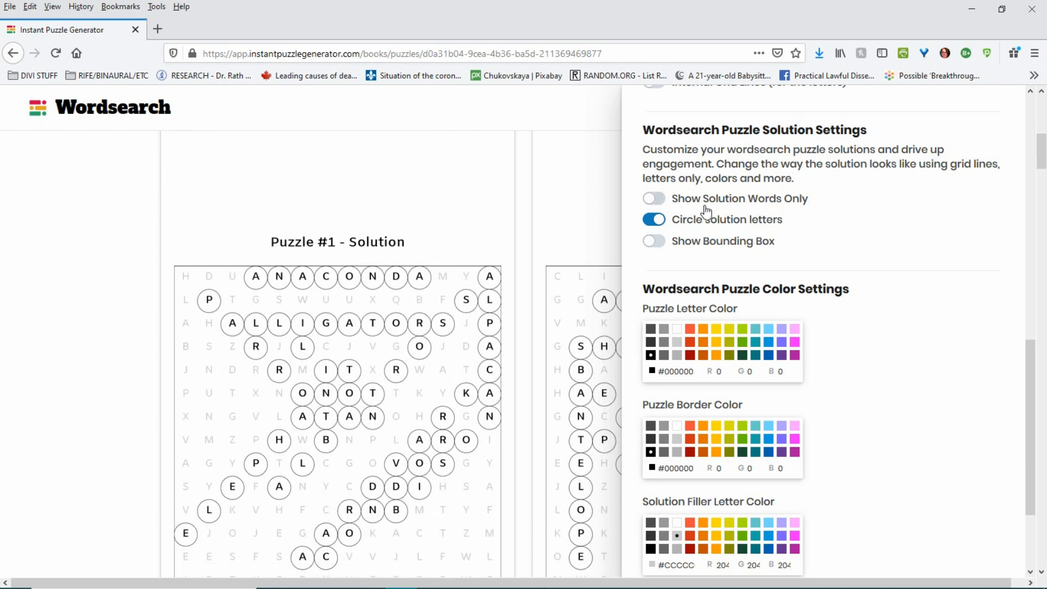
Try showing only the solution words without circled letters, and restore the bounding box display with the filler letters shown.
click(662, 203)
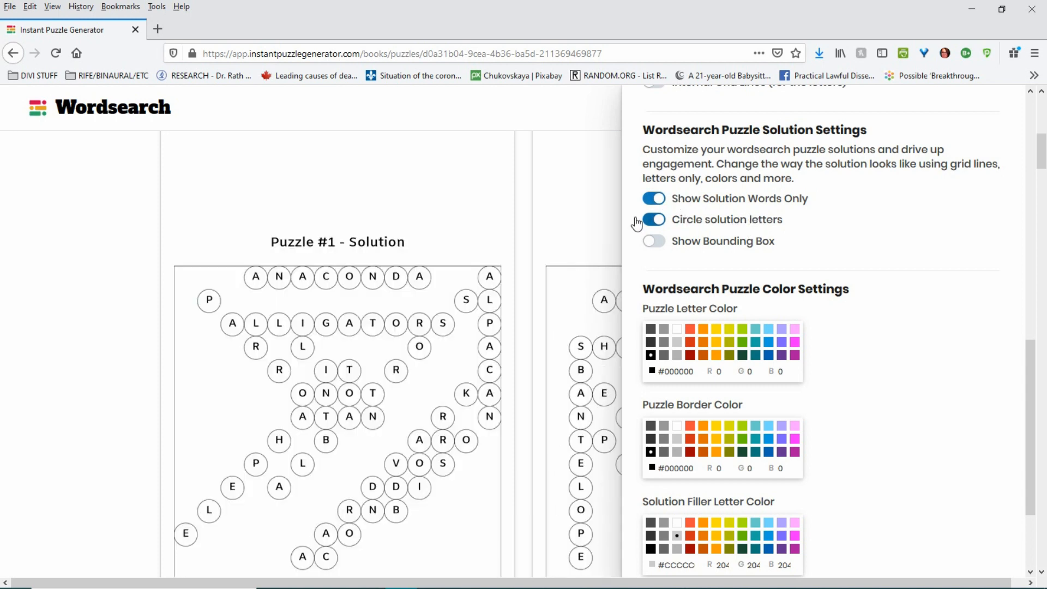
click(654, 221)
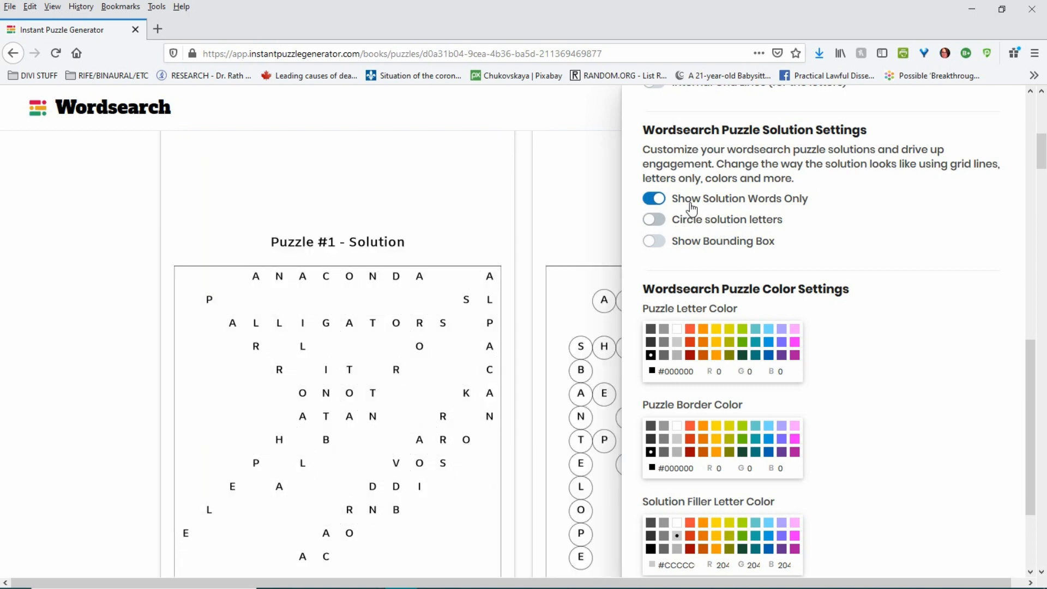
click(660, 241)
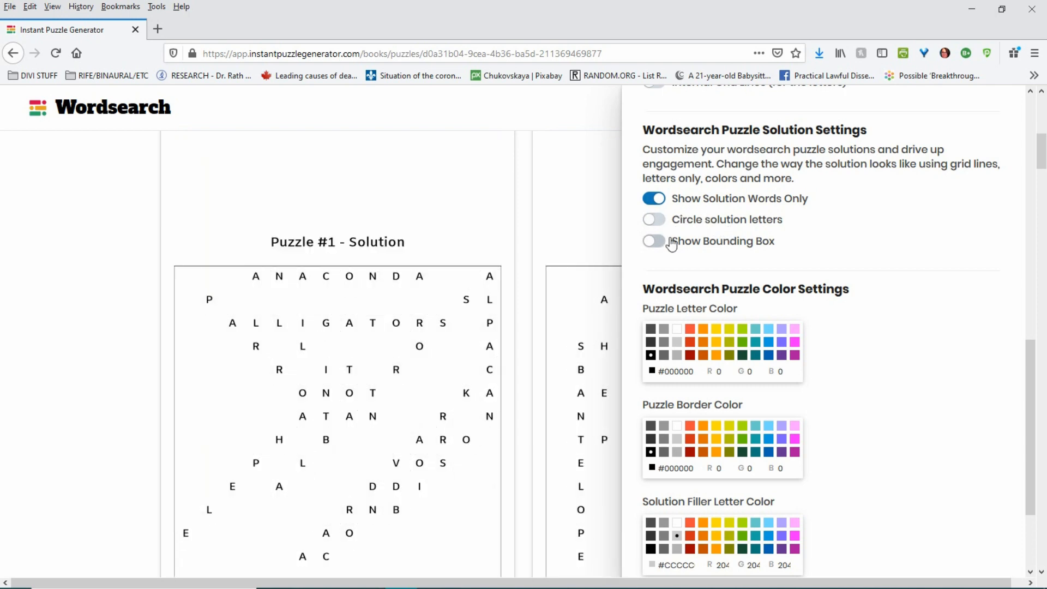
click(649, 200)
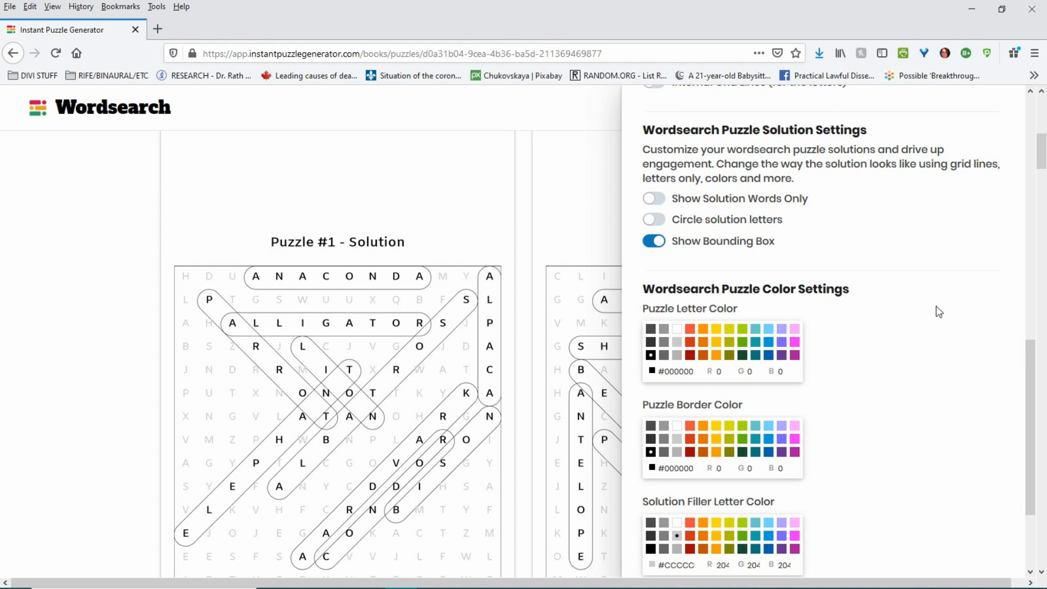
Set the Solution Filler Letter Color to black, #000000.
scroll(815, 347, down, 3)
scroll(812, 344, down, 2)
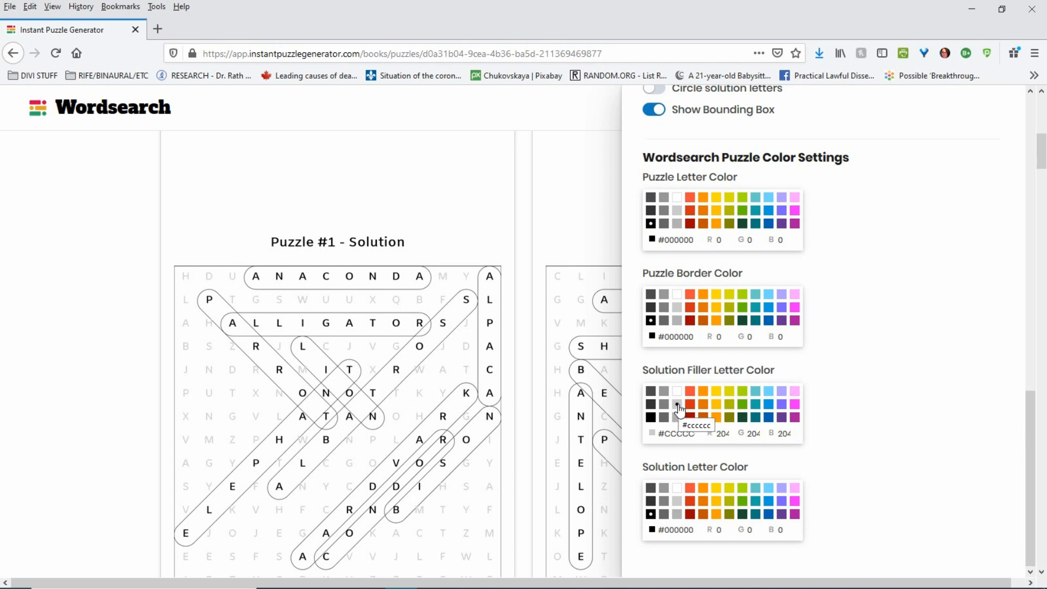
click(650, 418)
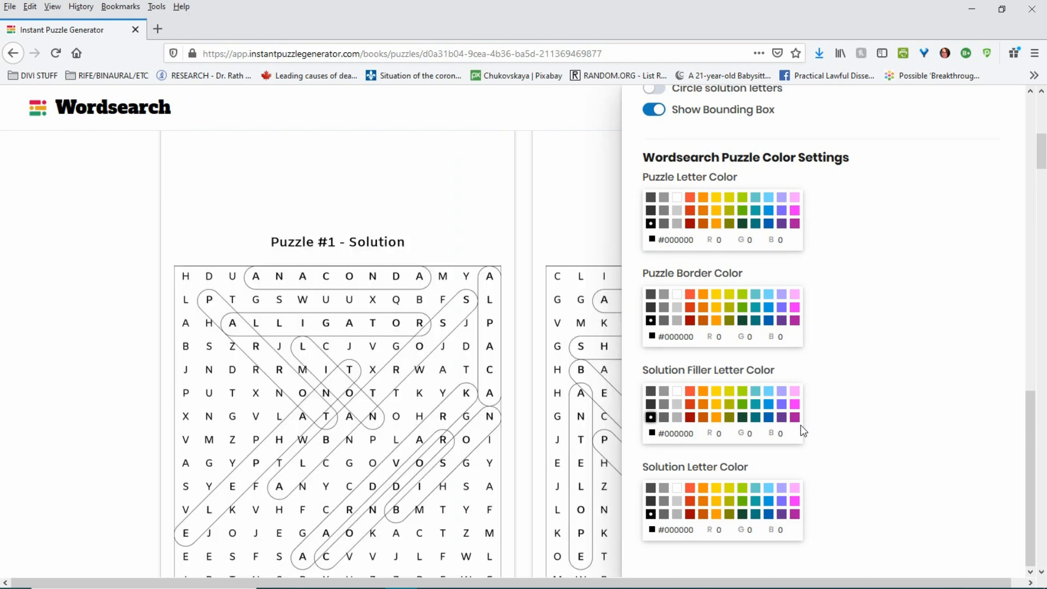
Set the Solution Filler Letter Color to light grey, #CCCCCC, check it across the puzzle solutions, and close the settings.
click(676, 404)
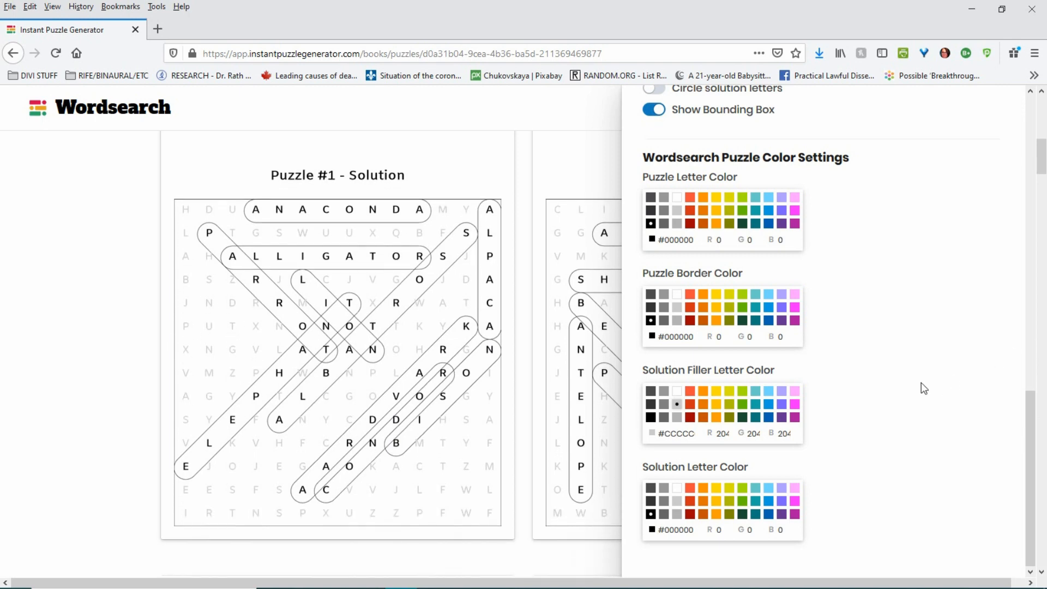
scroll(924, 388, down, 5)
scroll(923, 387, down, 11)
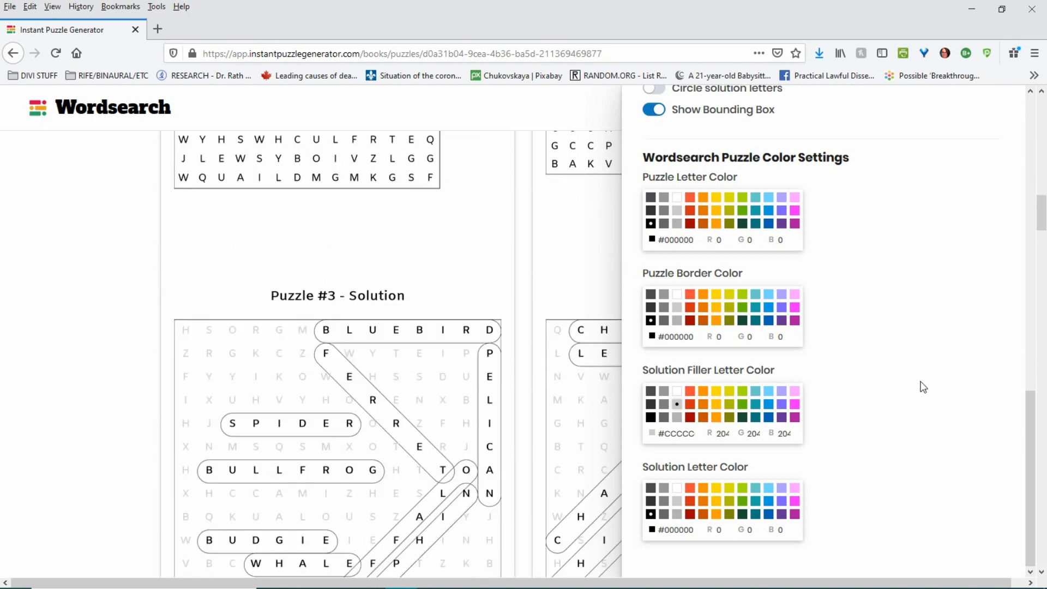
scroll(923, 387, down, 3)
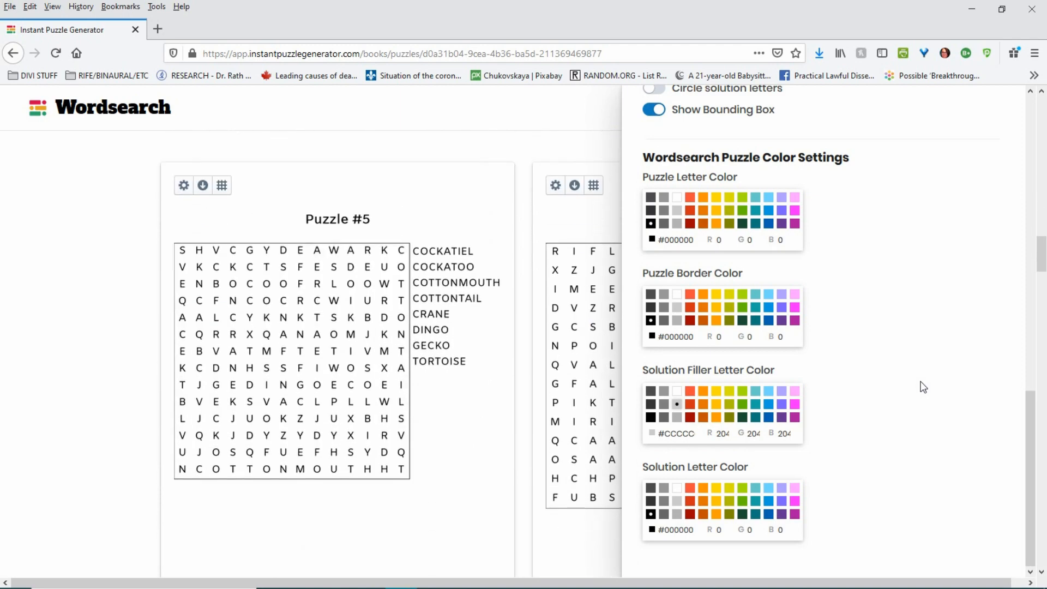
scroll(923, 387, down, 20)
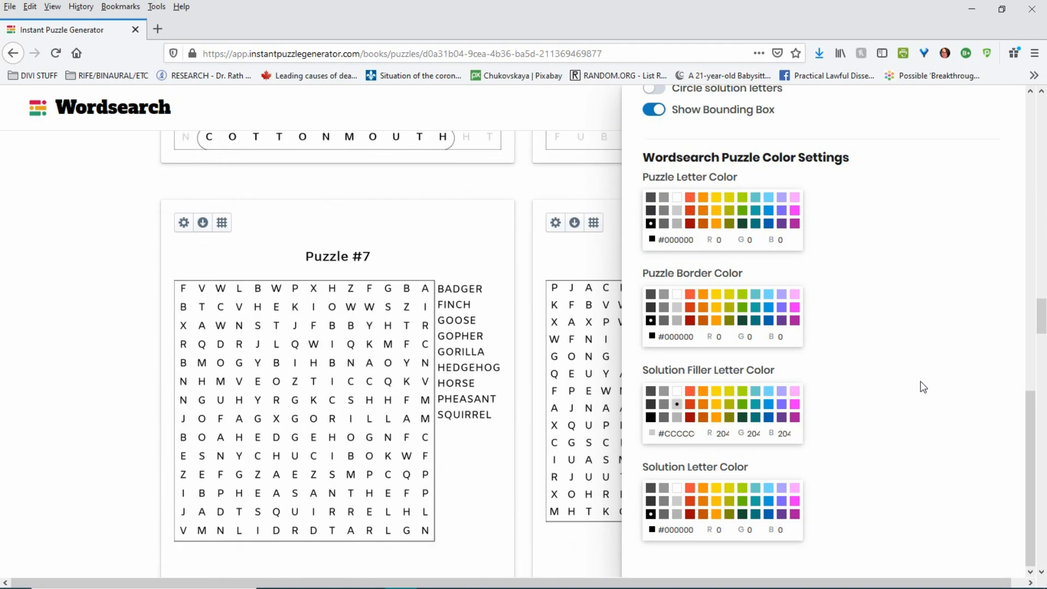
scroll(923, 387, down, 20)
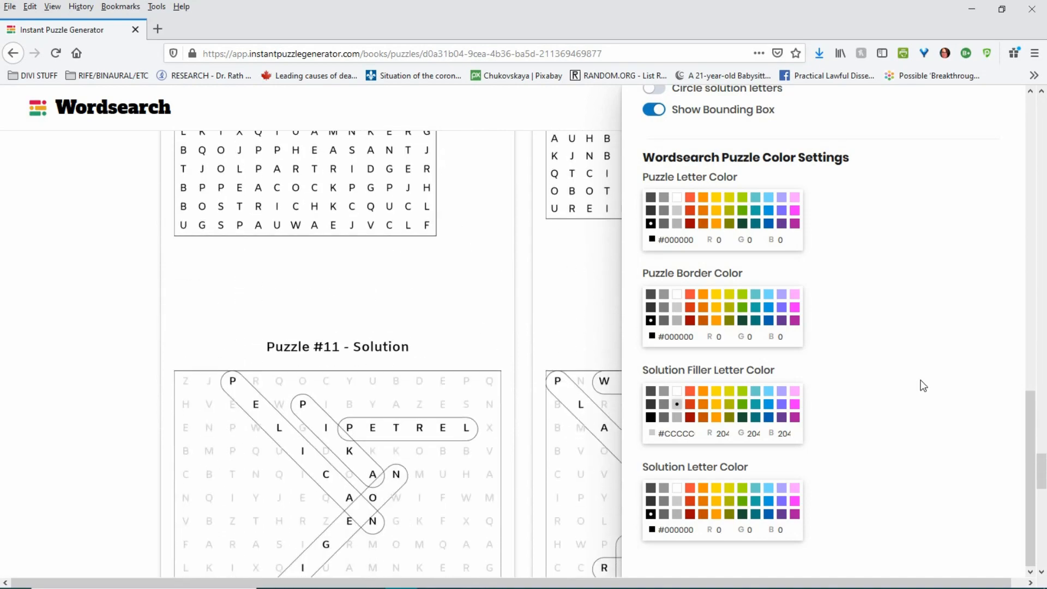
scroll(923, 385, up, 7)
click(112, 269)
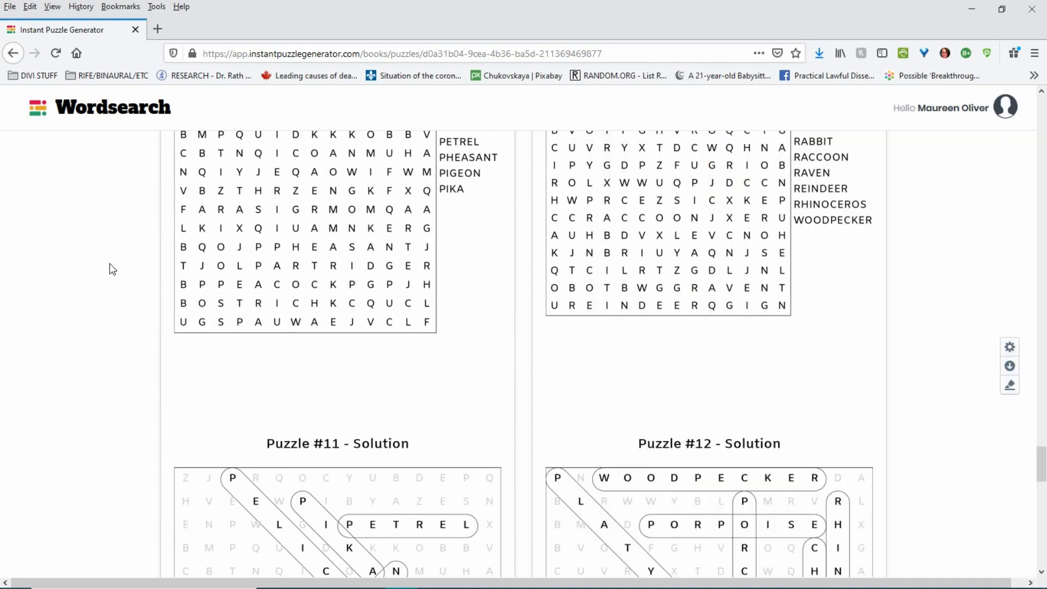
Download the Sloths puzzles as an 8.5" x 11" PPTX with two solutions per page and open sloths.pptx in PowerPoint.
scroll(858, 370, up, 15)
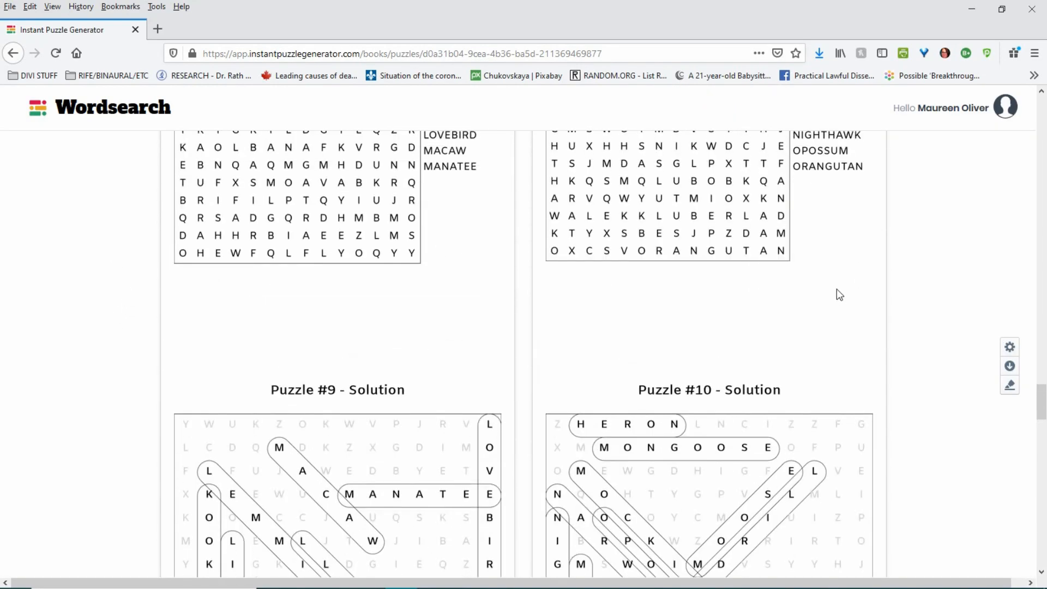
scroll(824, 226, up, 20)
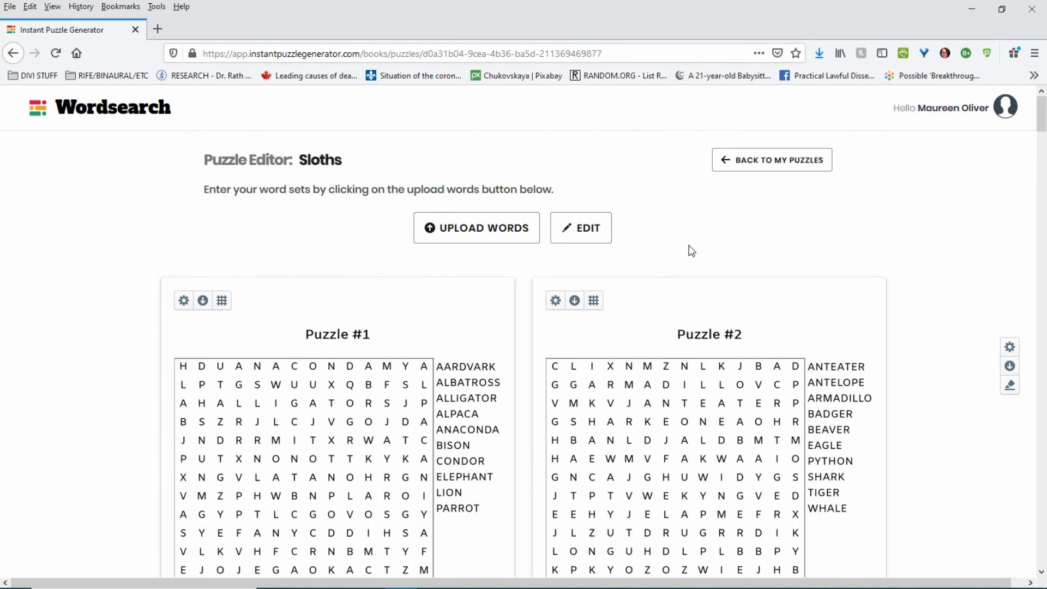
click(1011, 365)
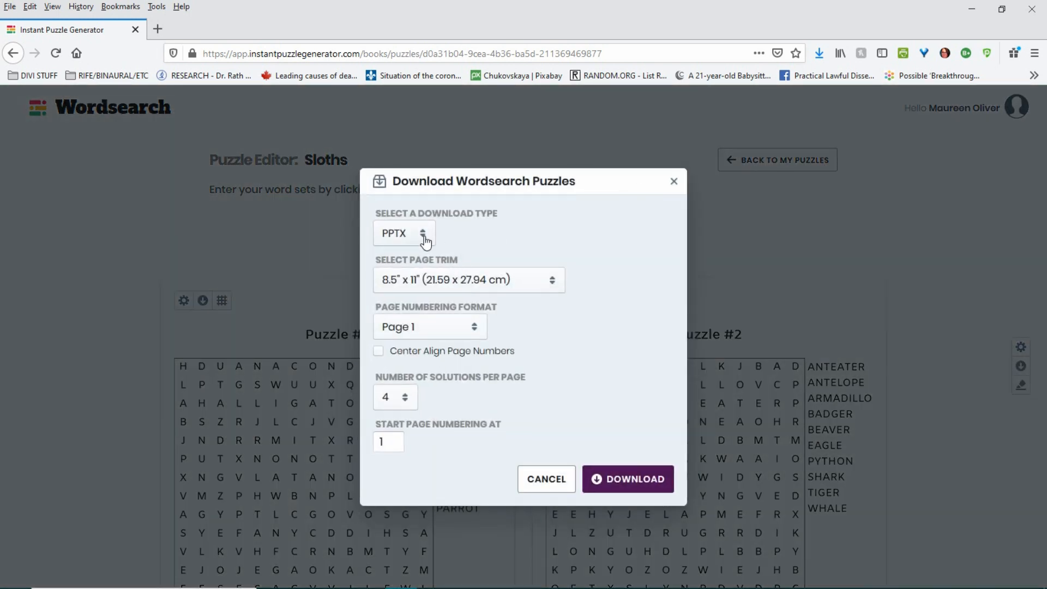
click(469, 327)
click(432, 351)
click(409, 399)
click(378, 447)
click(626, 482)
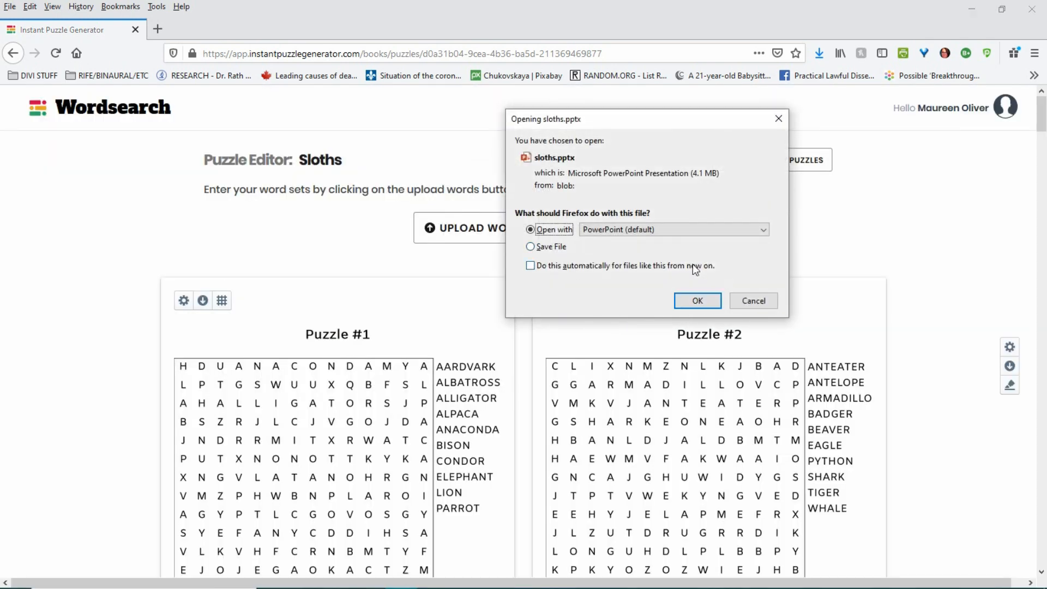
click(697, 300)
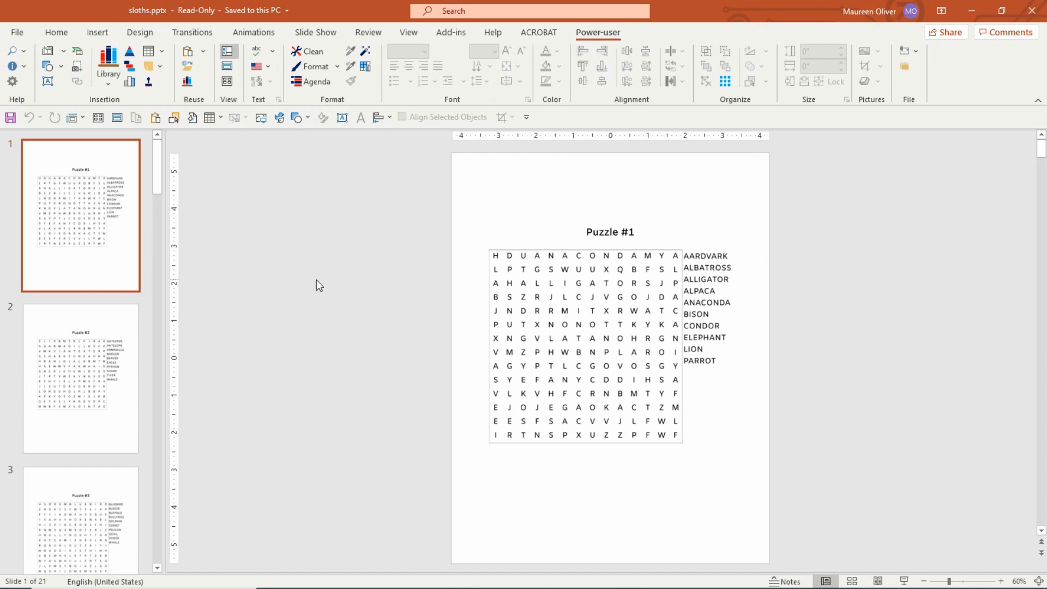
Look through the exported puzzle and solution slides, and move the Puzzle #1 picture on slide 1 toward the page's upper left.
scroll(322, 286, down, 3)
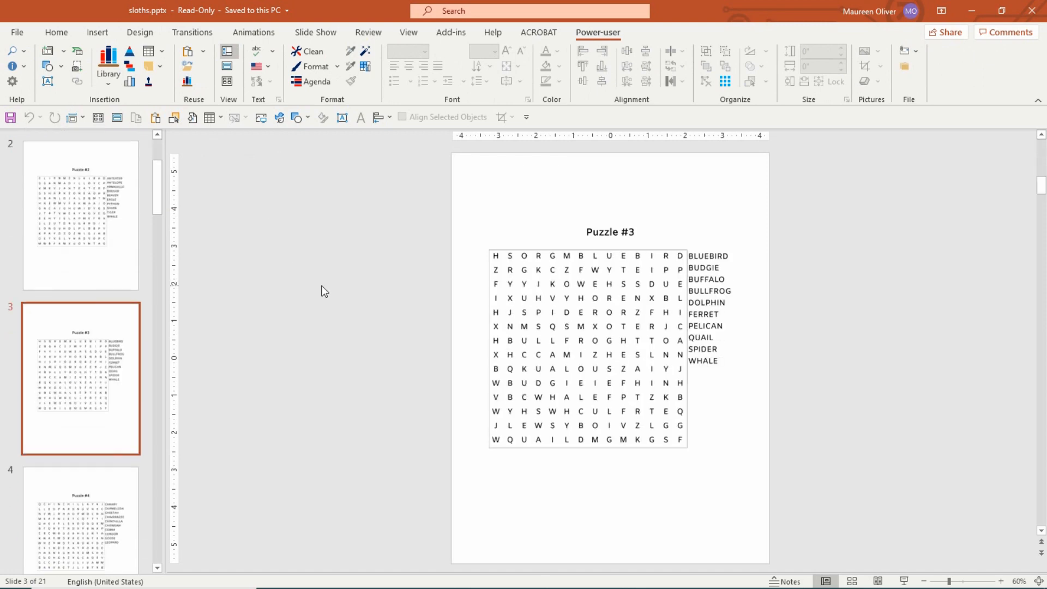
scroll(322, 286, down, 13)
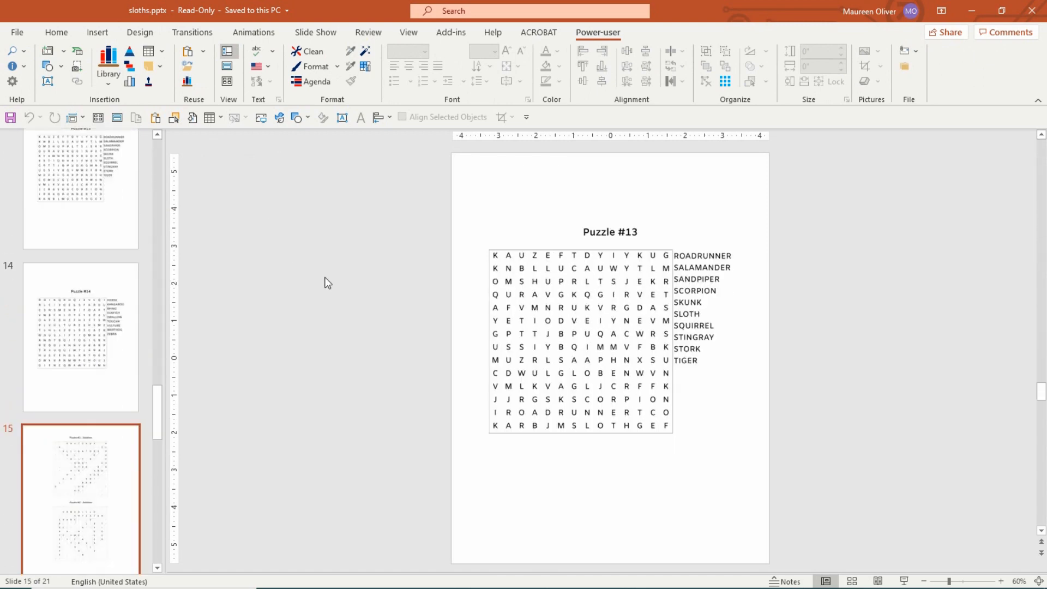
scroll(327, 282, down, 3)
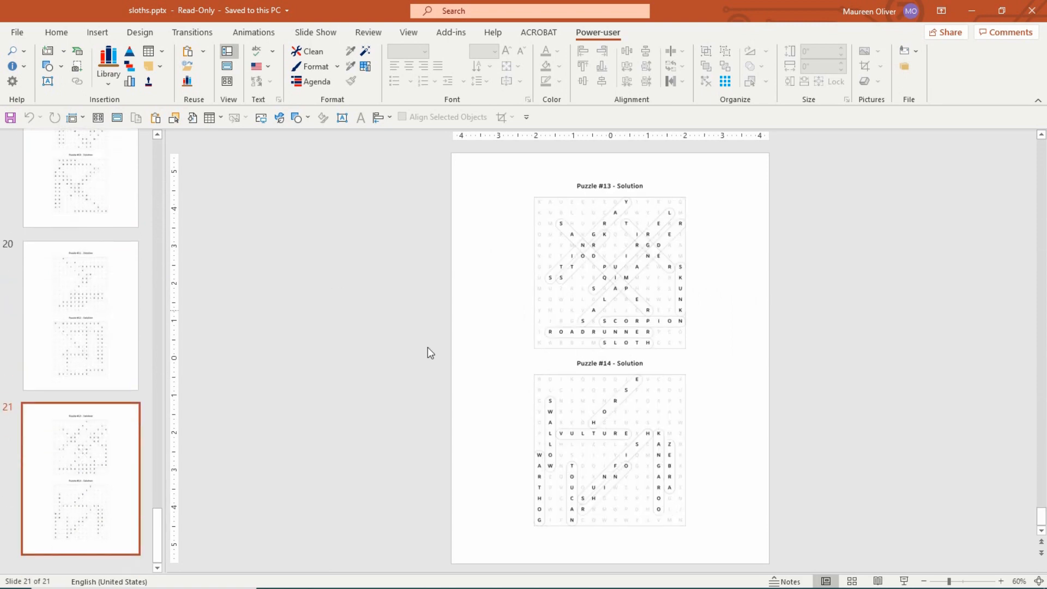
scroll(318, 295, up, 4)
scroll(318, 295, up, 4)
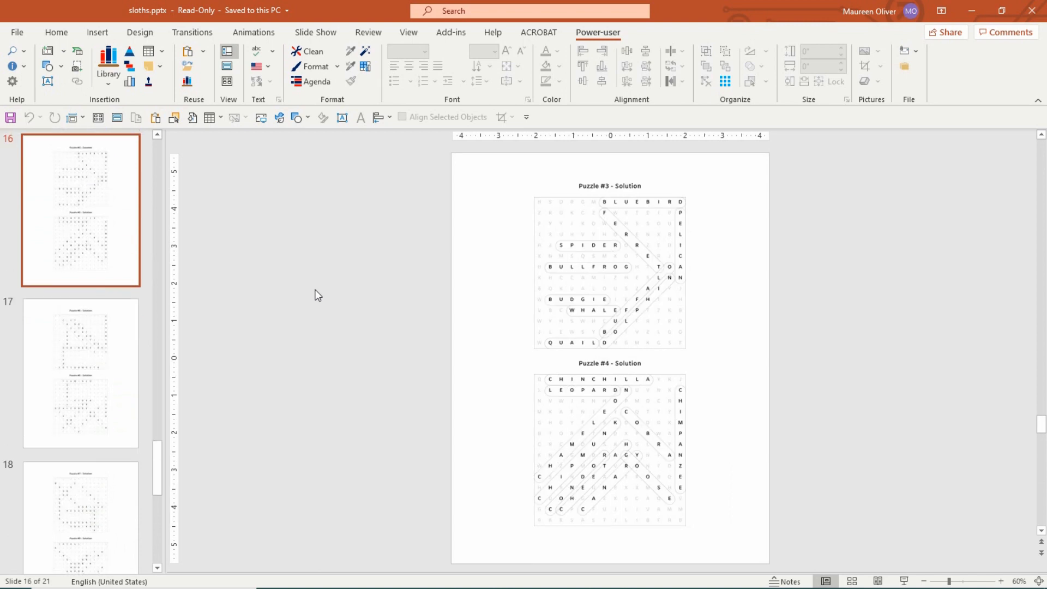
scroll(314, 286, up, 12)
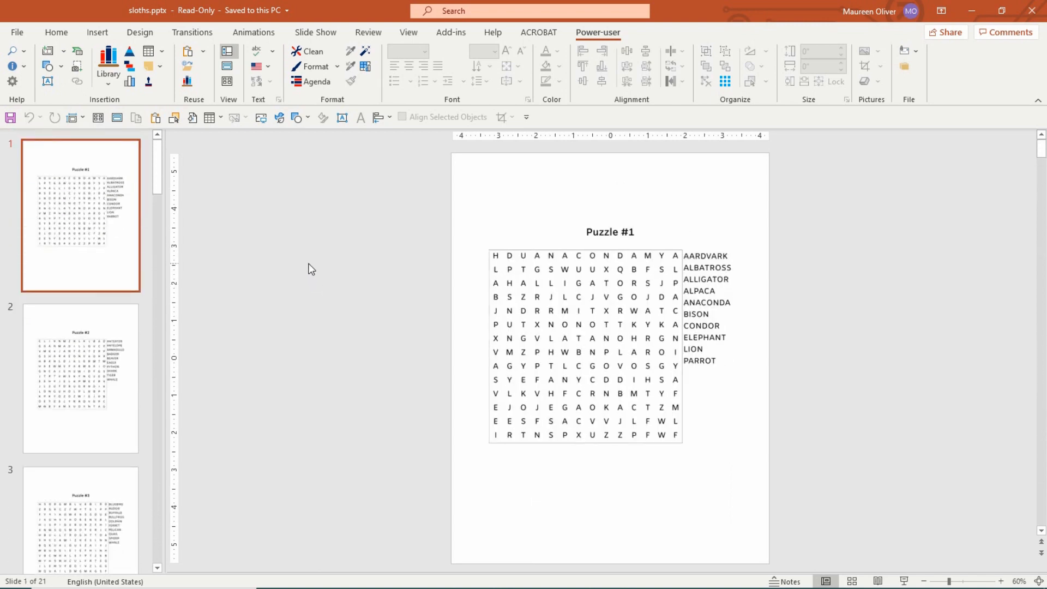
click(626, 329)
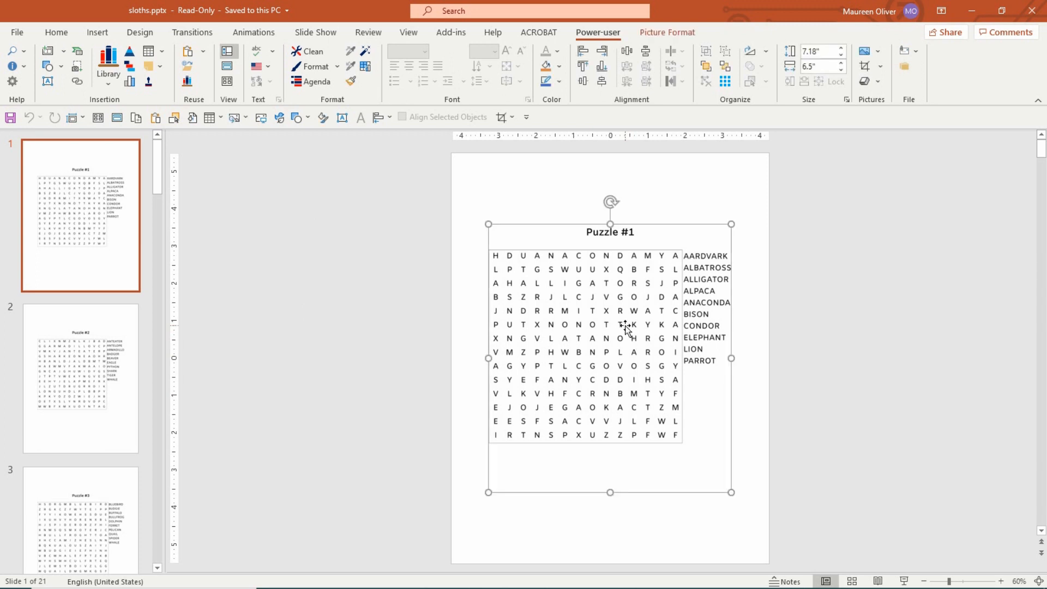
drag(625, 332, 611, 281)
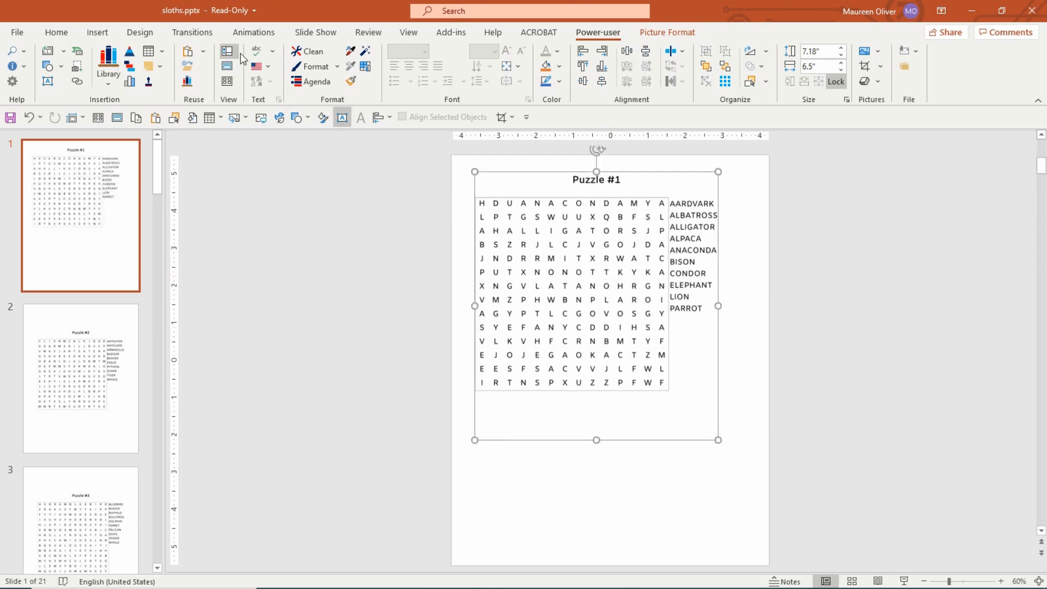
Start inserting a picture from a file and open the SLOTHS folder in TUTORIALS > Word Search Puzzle Book on drive C.
click(236, 118)
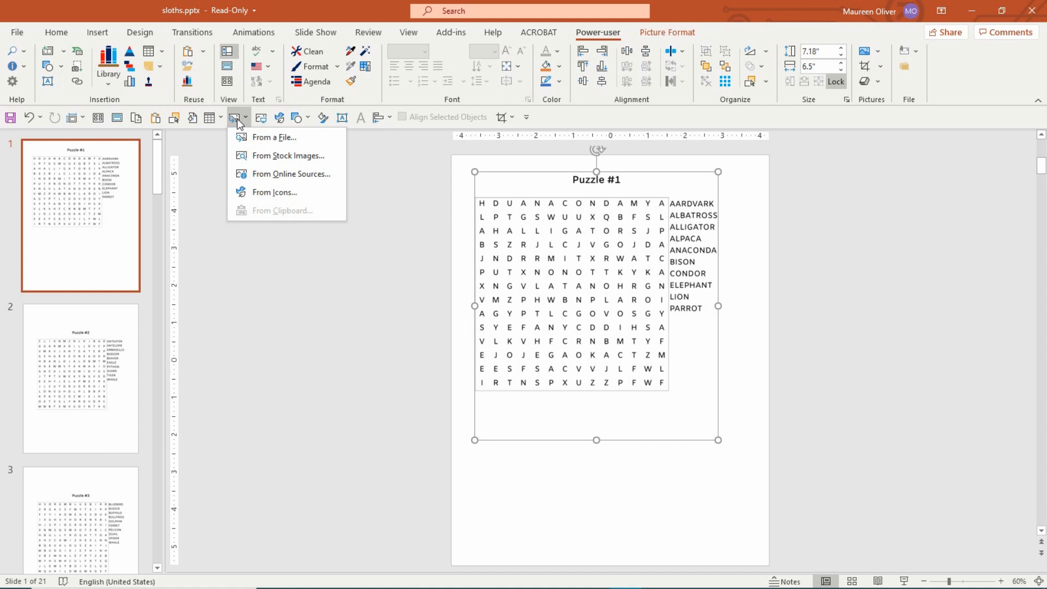
click(273, 137)
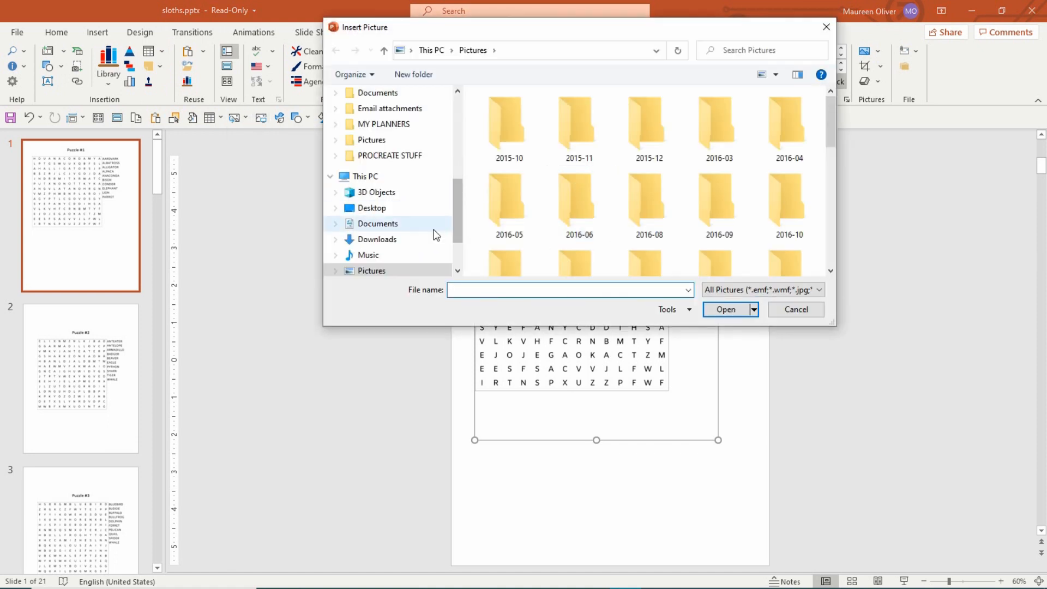
scroll(452, 213, down, 2)
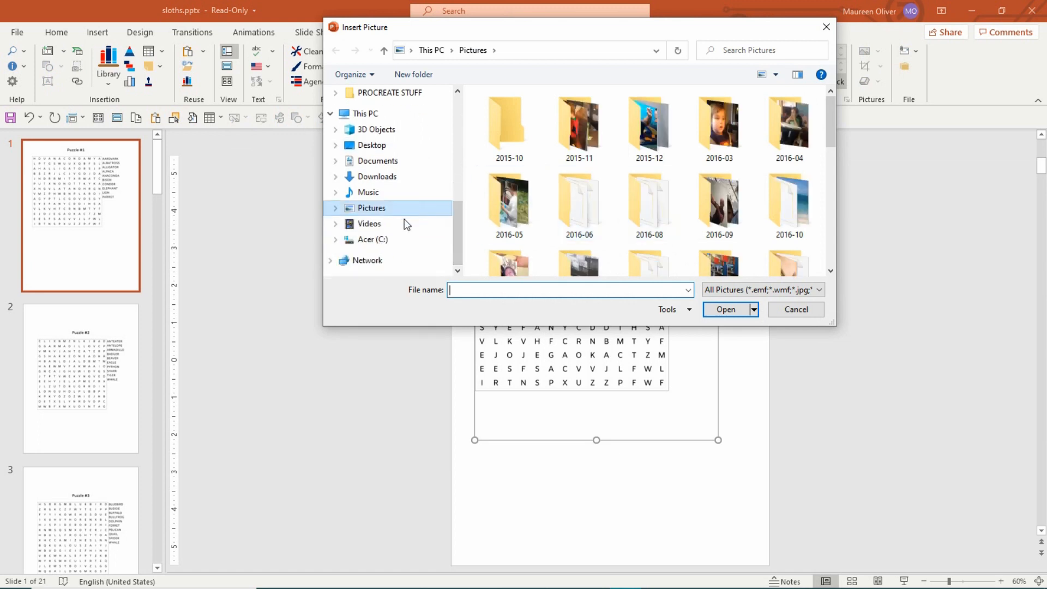
click(373, 240)
scroll(585, 207, down, 15)
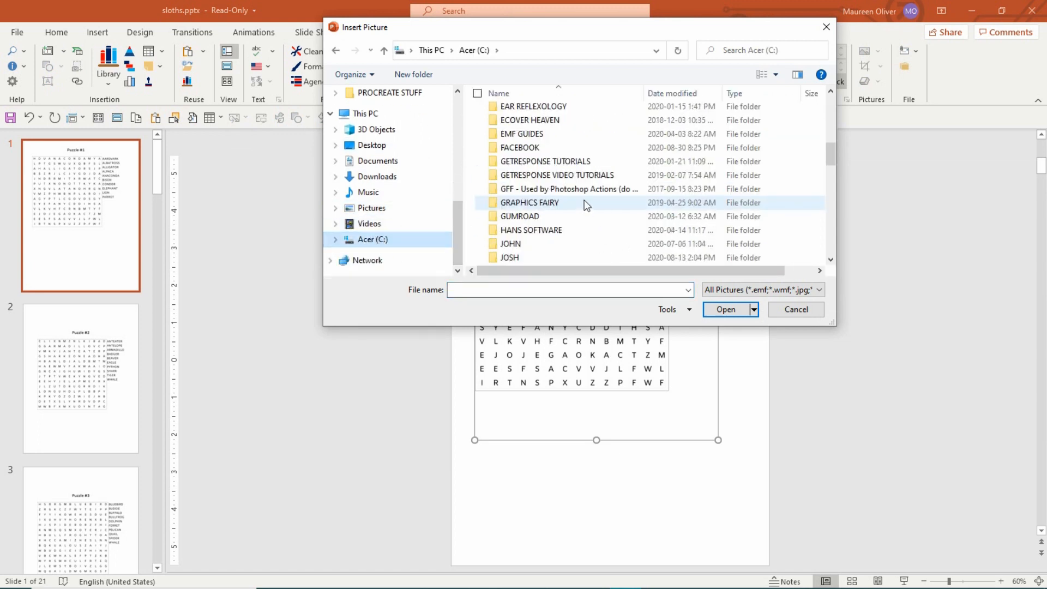
scroll(581, 200, down, 4)
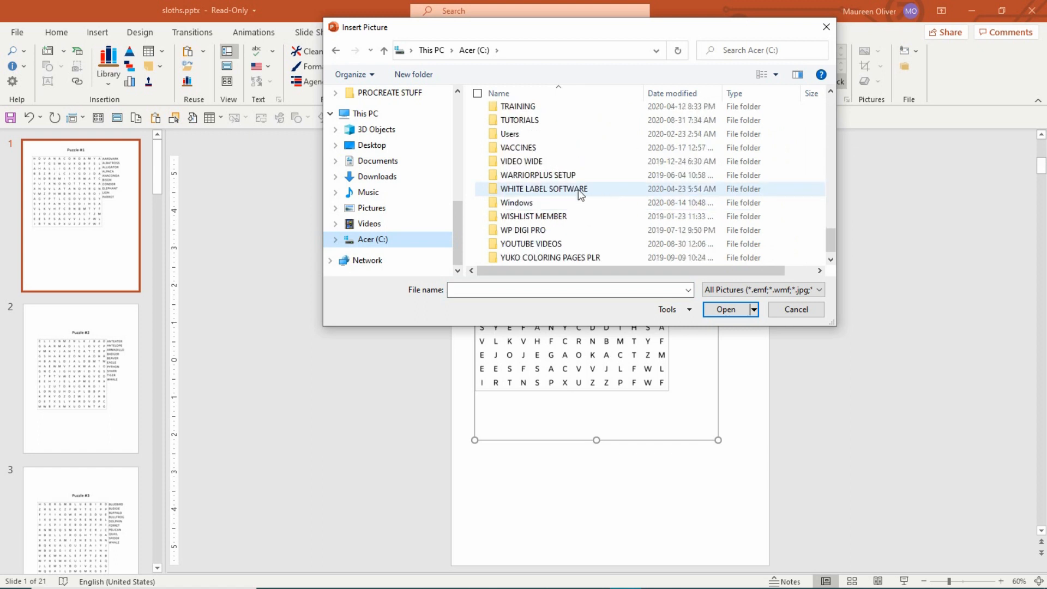
click(510, 123)
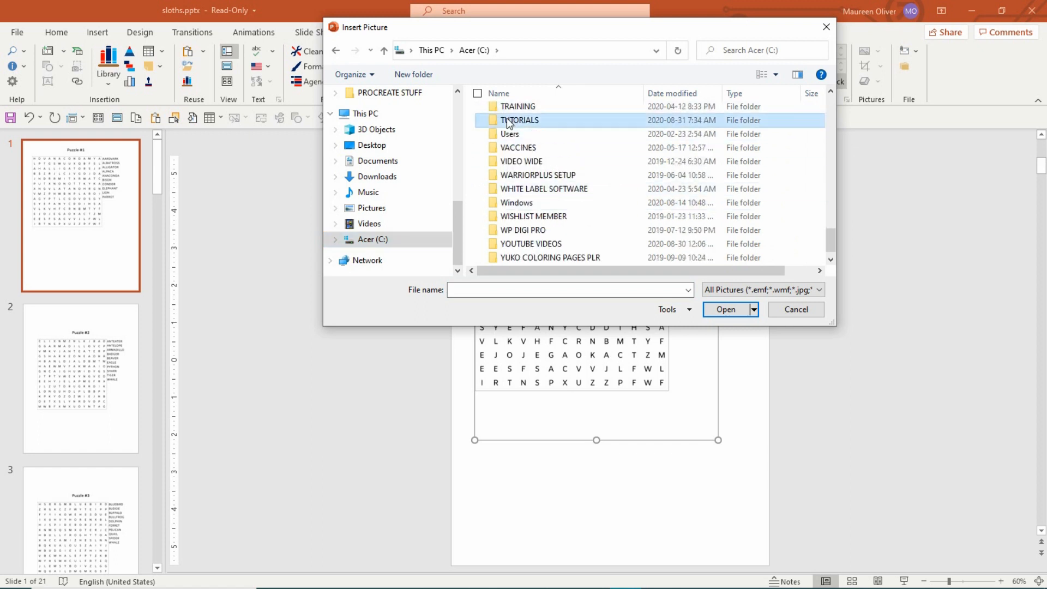
double_click(507, 121)
scroll(573, 172, down, 3)
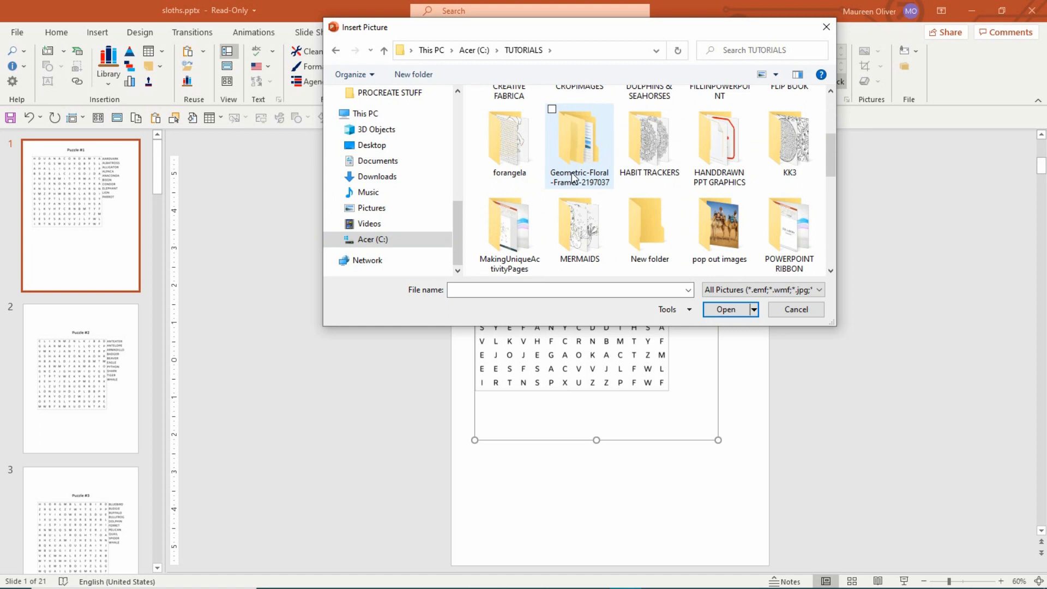
scroll(573, 178, down, 3)
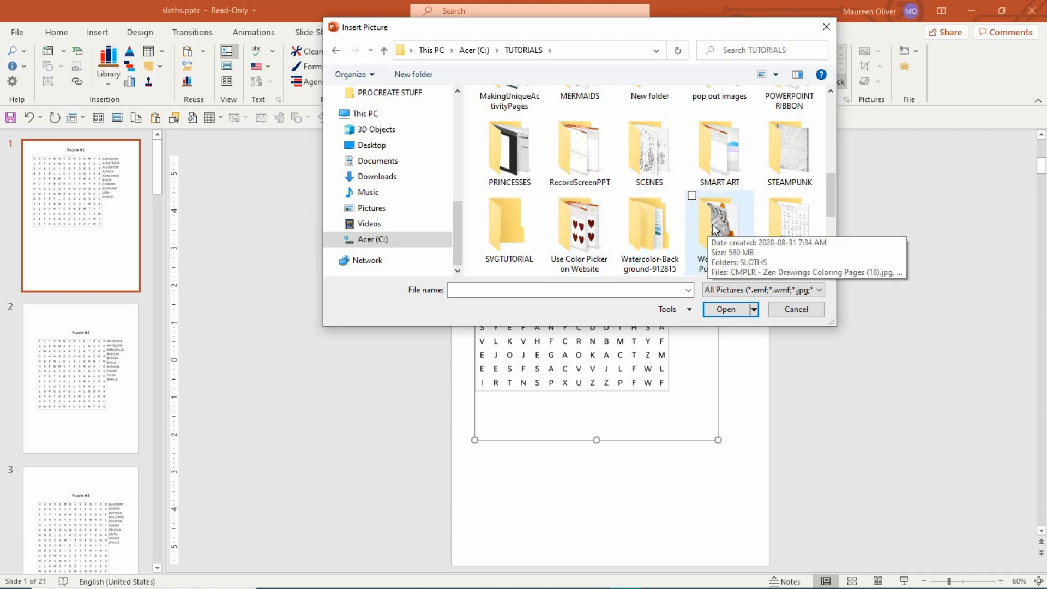
click(713, 229)
double_click(713, 229)
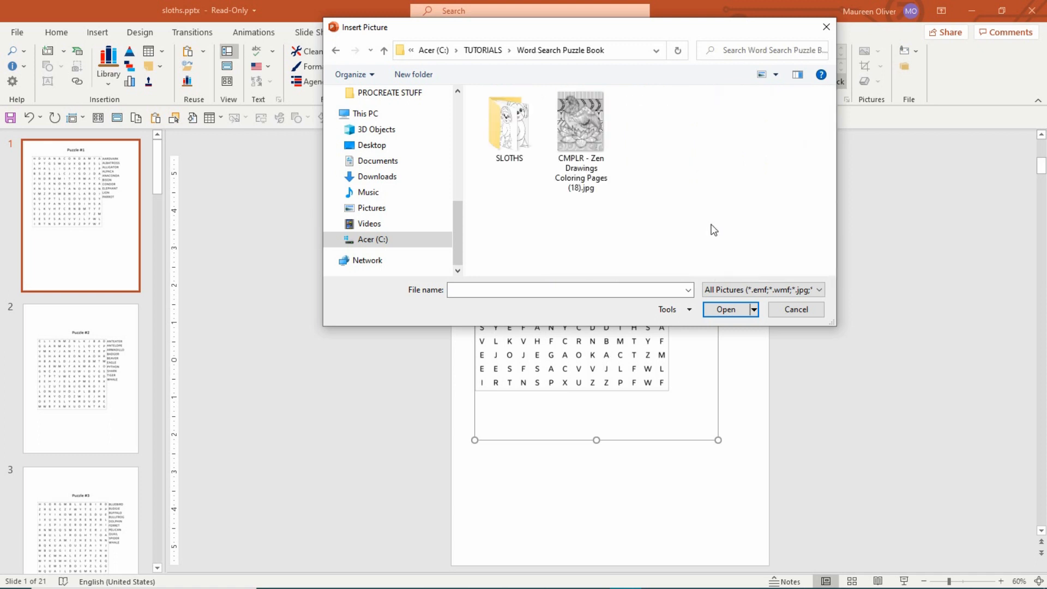
double_click(517, 138)
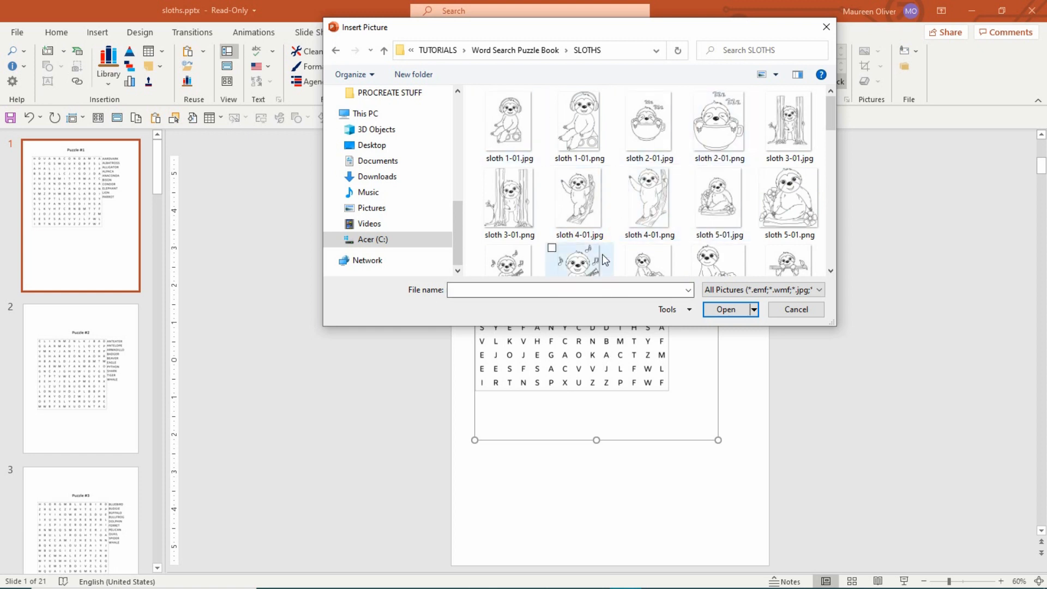
Look through the sloth drawings and insert sloth 2-01.png on slide 1.
scroll(677, 200, down, 10)
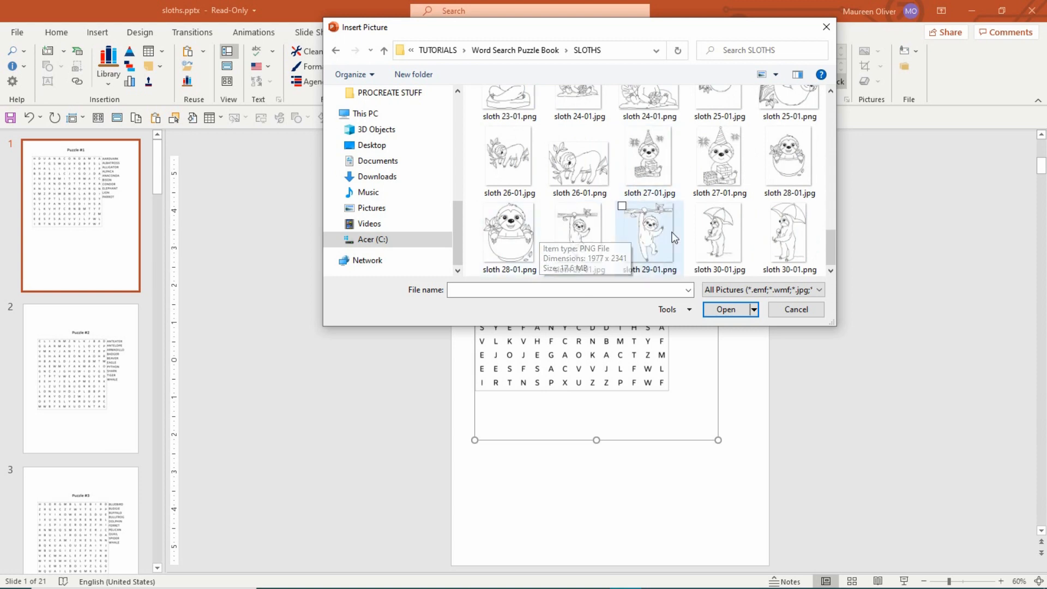
scroll(702, 218, up, 2)
scroll(699, 205, up, 7)
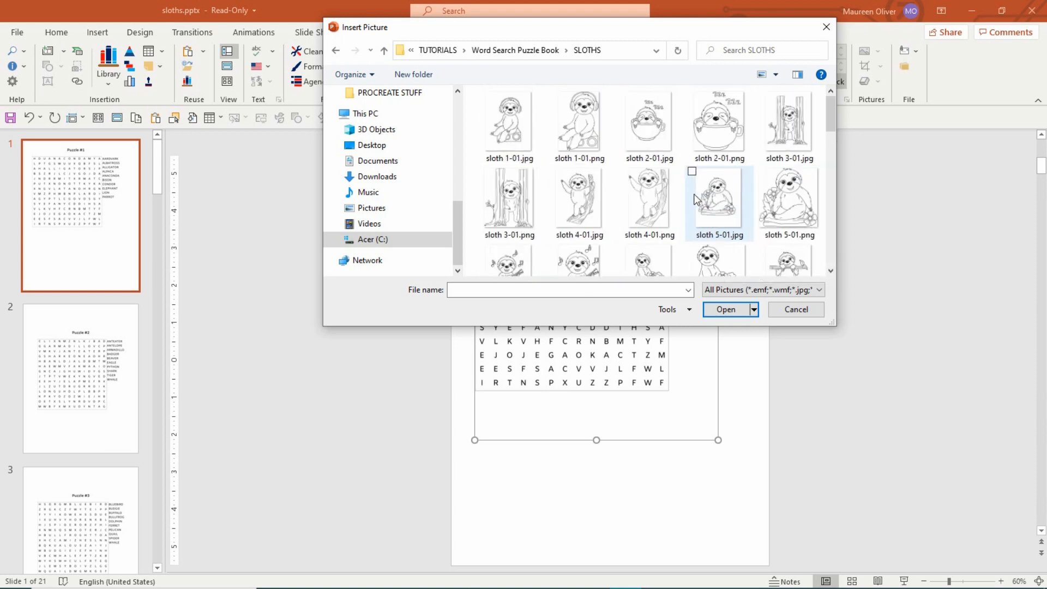
click(704, 131)
double_click(705, 131)
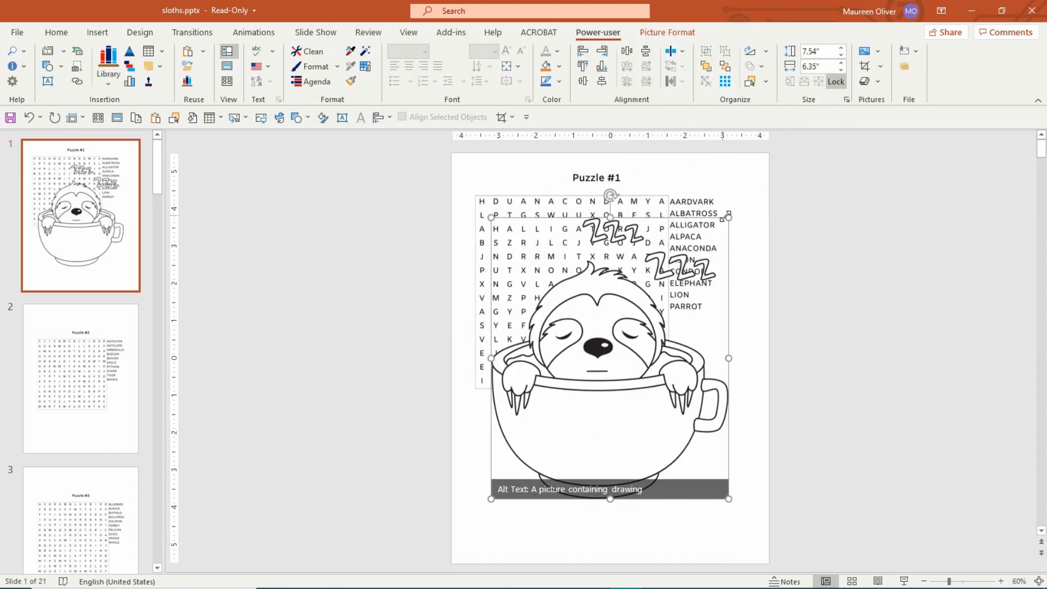
Shrink the sloth picture to about 4.14" high by 3.49" wide and place it below the left part of the Puzzle #1 grid.
drag(728, 217, 627, 338)
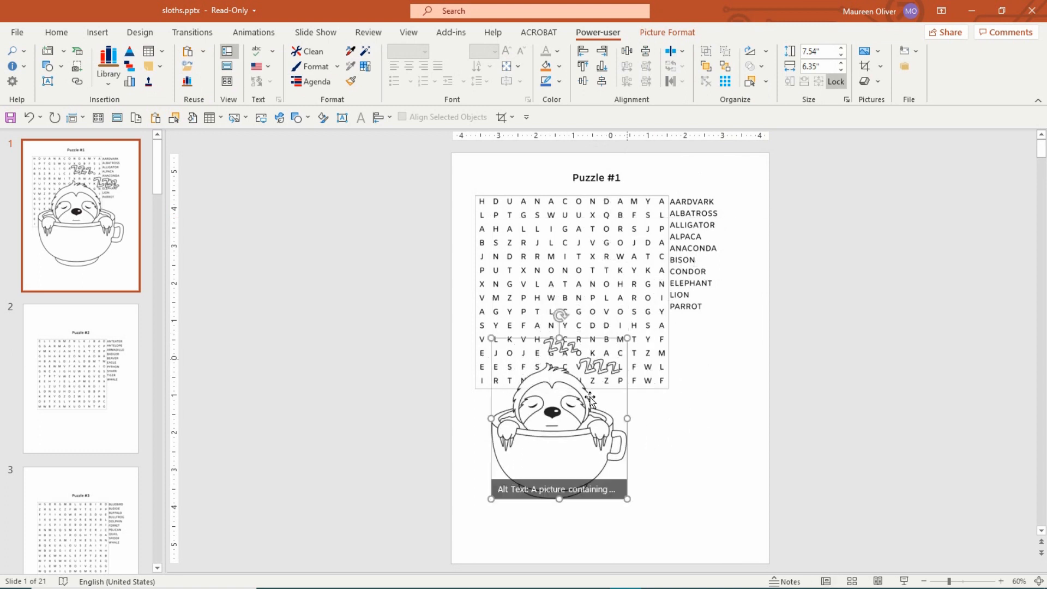
drag(590, 400, 559, 470)
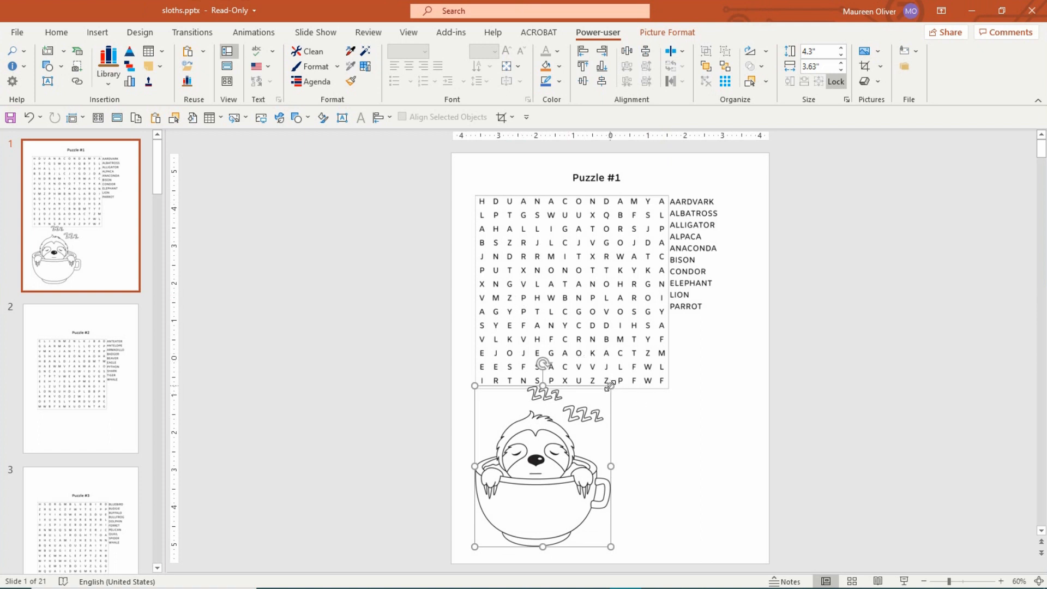
mouse_move(611, 386)
mouse_down()
mouse_move(603, 381)
mouse_move(605, 397)
mouse_up()
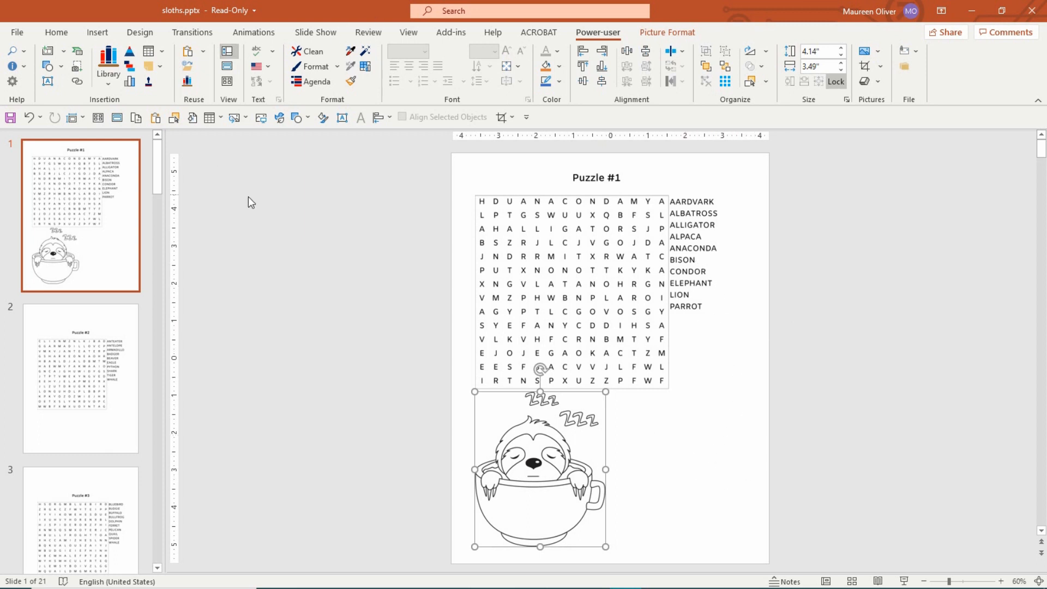
Insert sloth 4-01.png on slide 1, shrink it to about 4.76" high, and place it below the word list, beside the cup sloth.
click(261, 117)
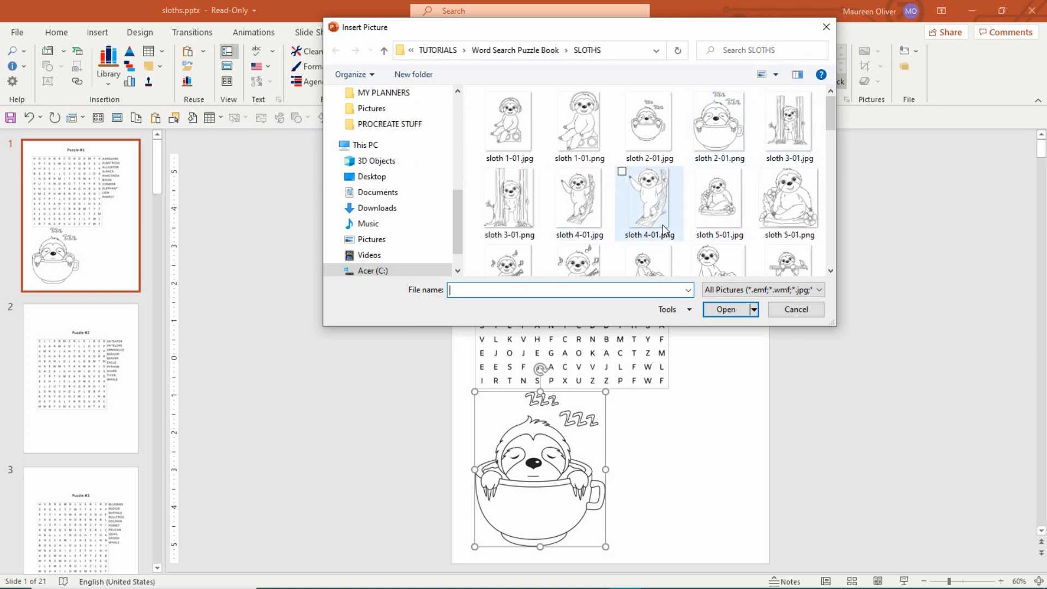
double_click(652, 213)
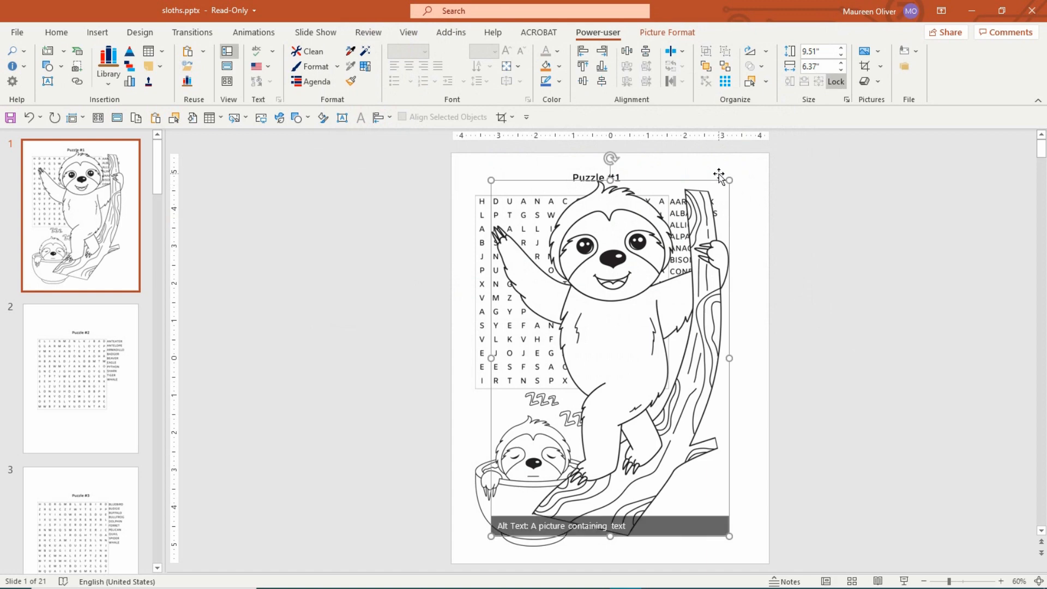
drag(730, 181, 591, 356)
drag(567, 392, 713, 400)
click(877, 322)
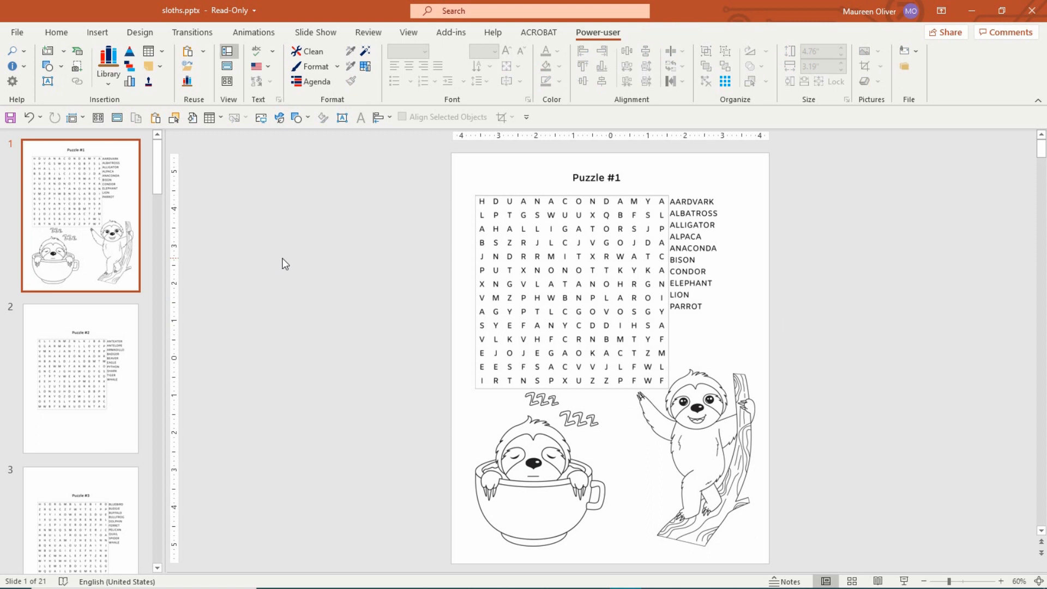
click(79, 355)
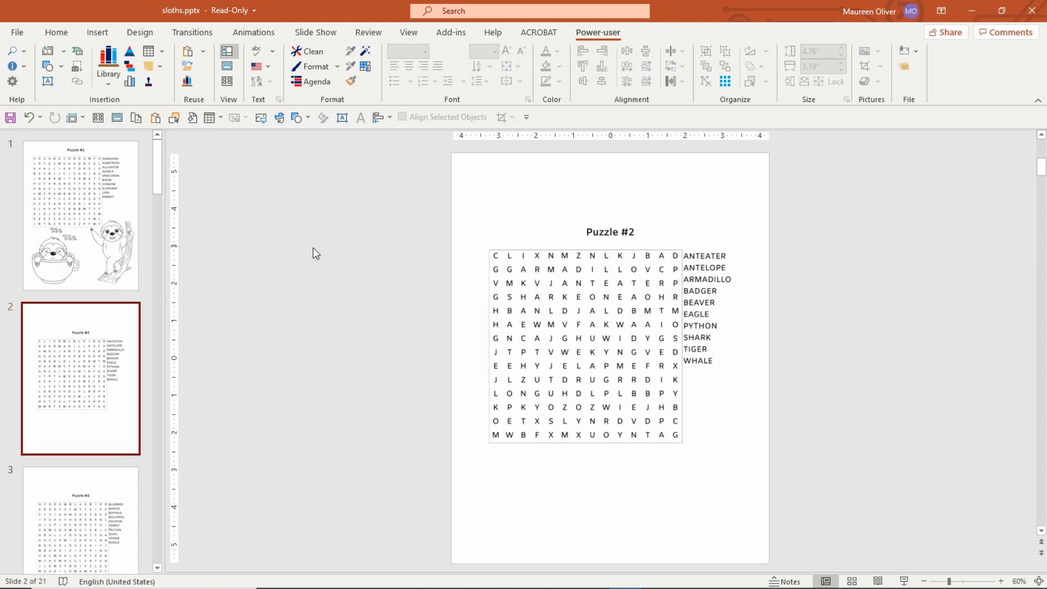
click(69, 230)
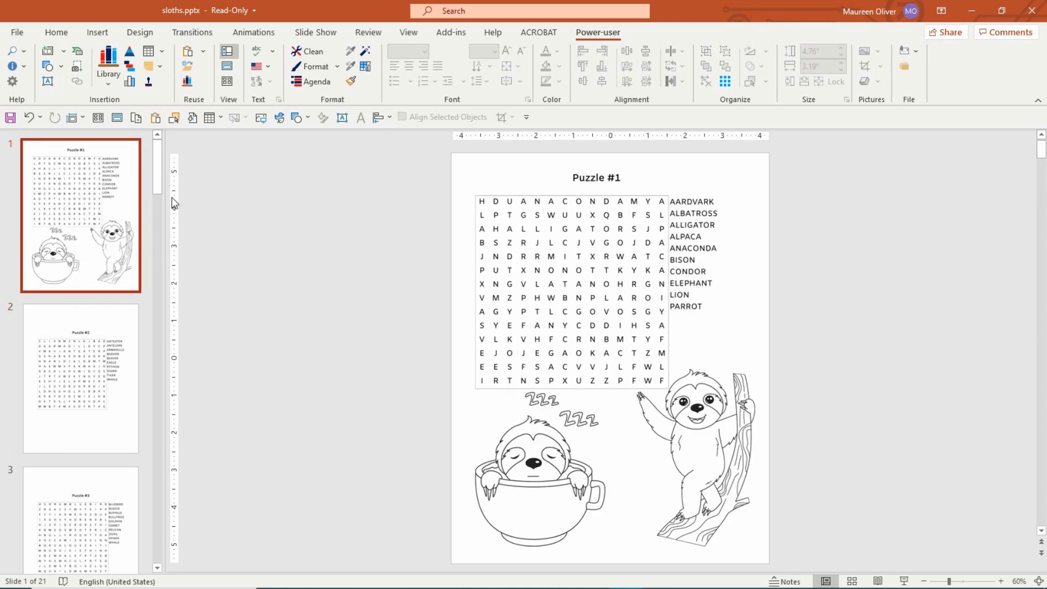
click(256, 122)
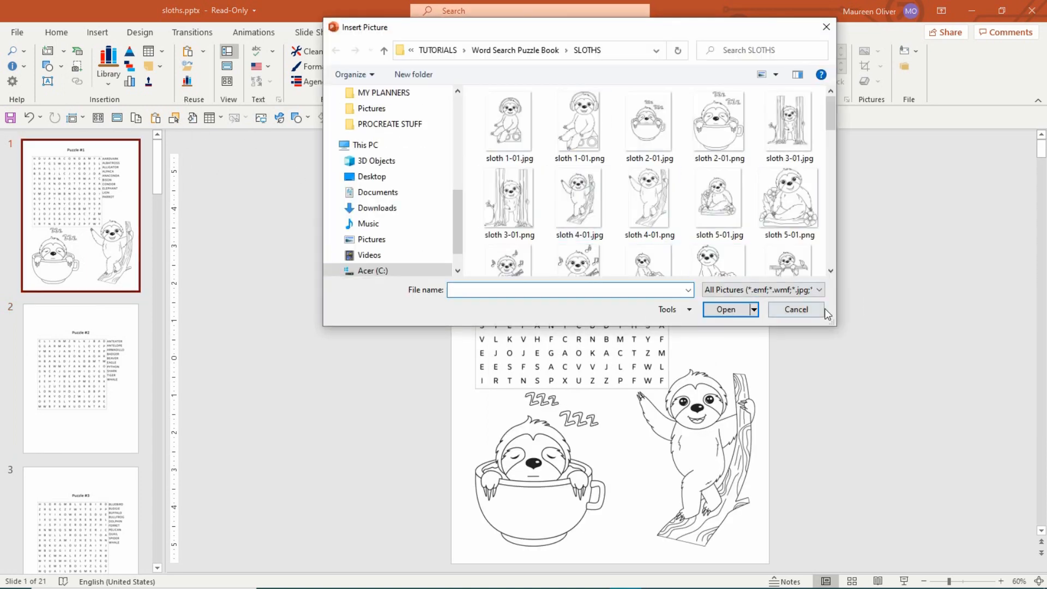
click(823, 310)
Add a blank slide with the DEFAULT layout directly after the Puzzle #1 slide.
click(97, 32)
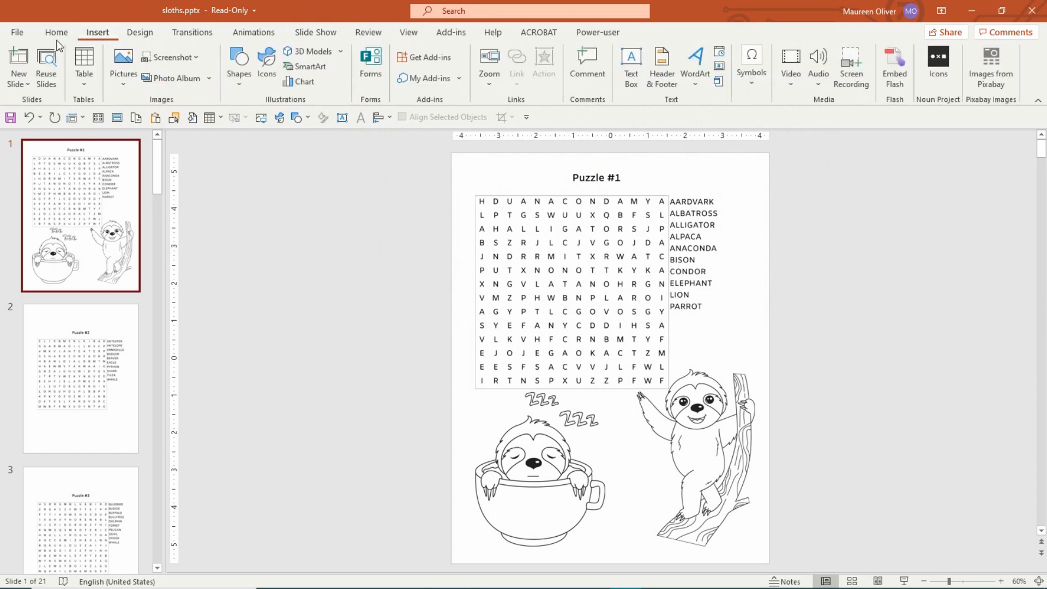
click(21, 84)
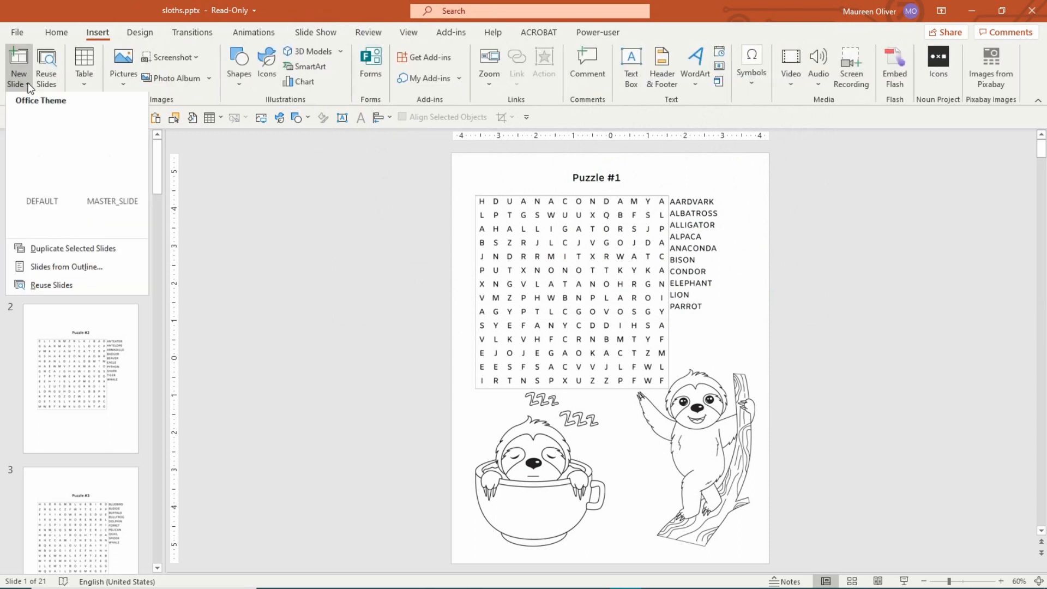
click(19, 167)
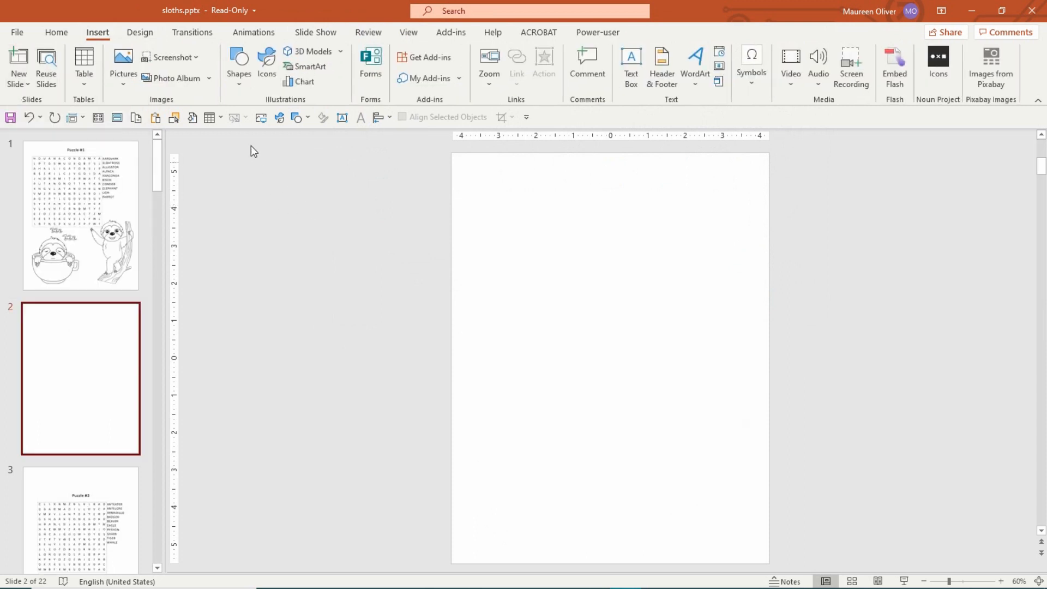
Start inserting a picture from a file on the blank slide 2.
click(261, 118)
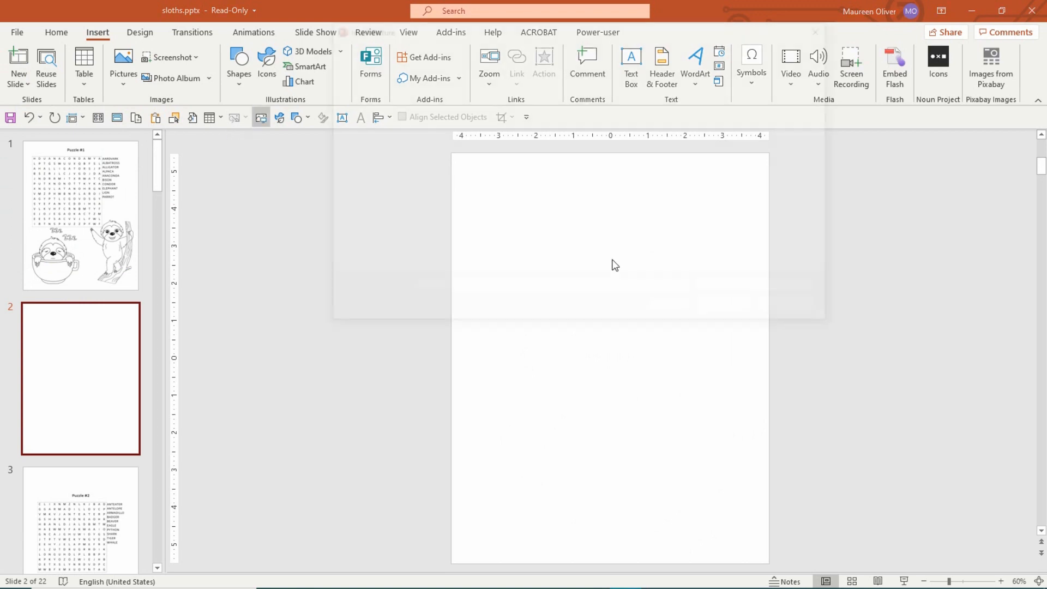